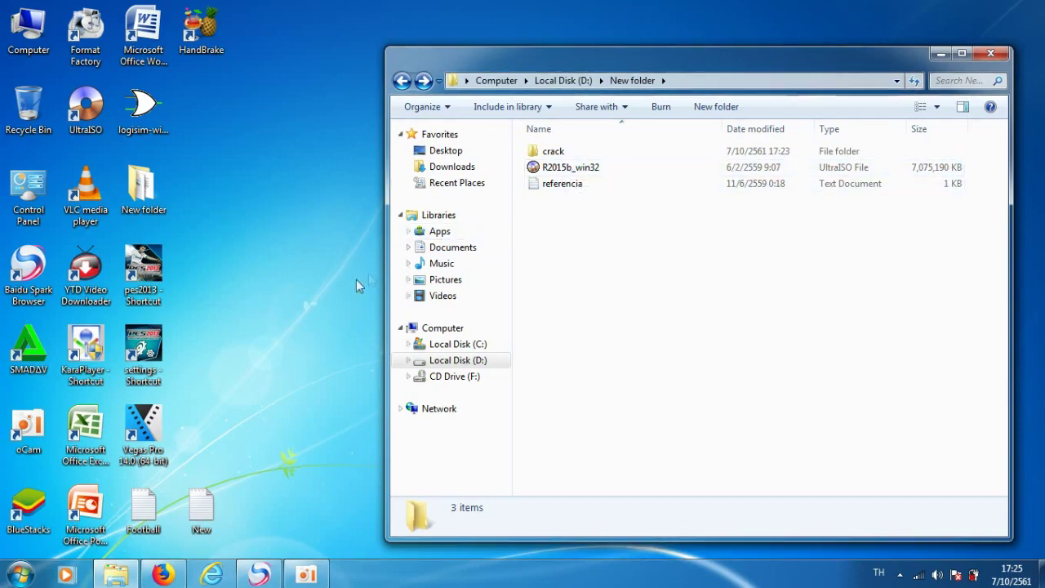
{"action": "left_click", "coordinate": [586, 154]}
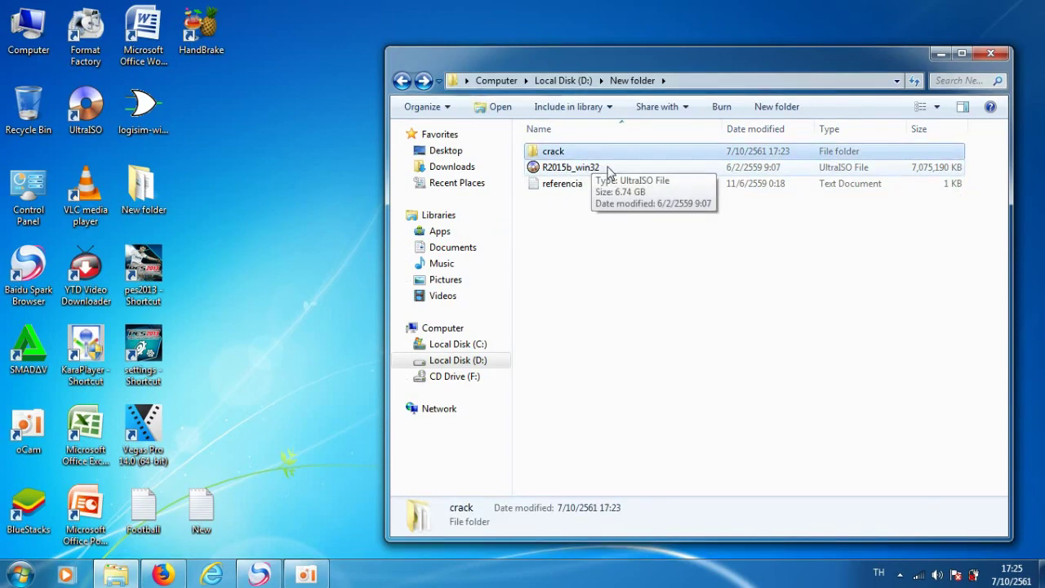
{"action": "left_click", "coordinate": [607, 169]}
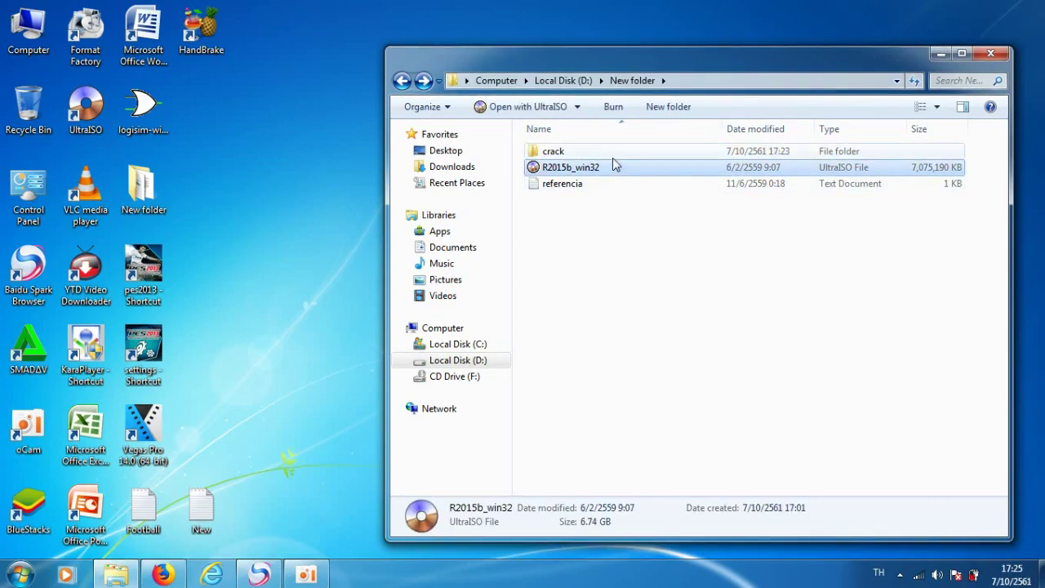
{"action": "right_click", "coordinate": [608, 167]}
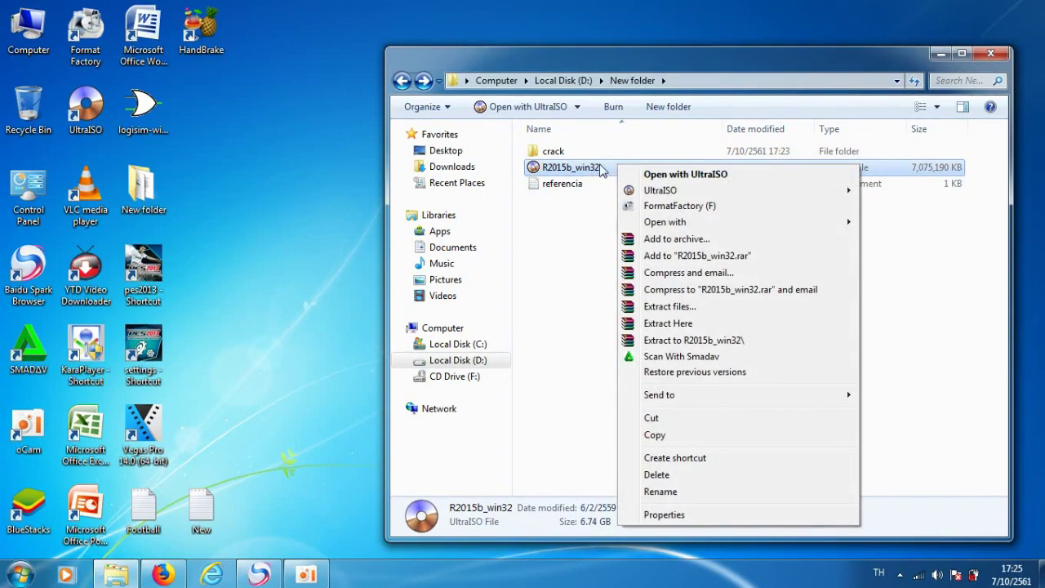
{"action": "left_click", "coordinate": [584, 224]}
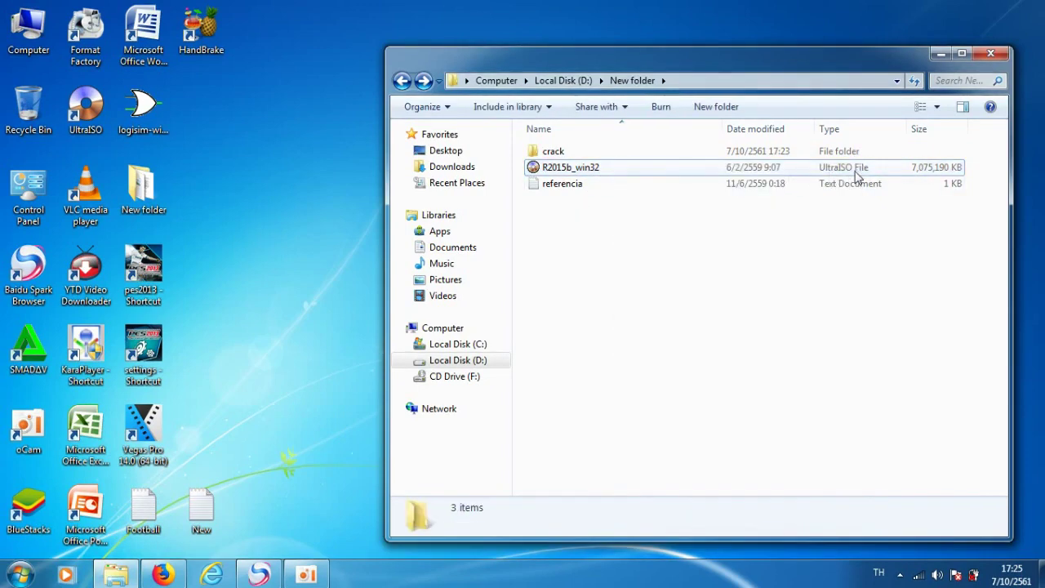
Extract the R2015b_win32 disc image to D:\New folder\R2015b_win32 and move the extraction progress window aside
{"action": "left_click", "coordinate": [684, 171]}
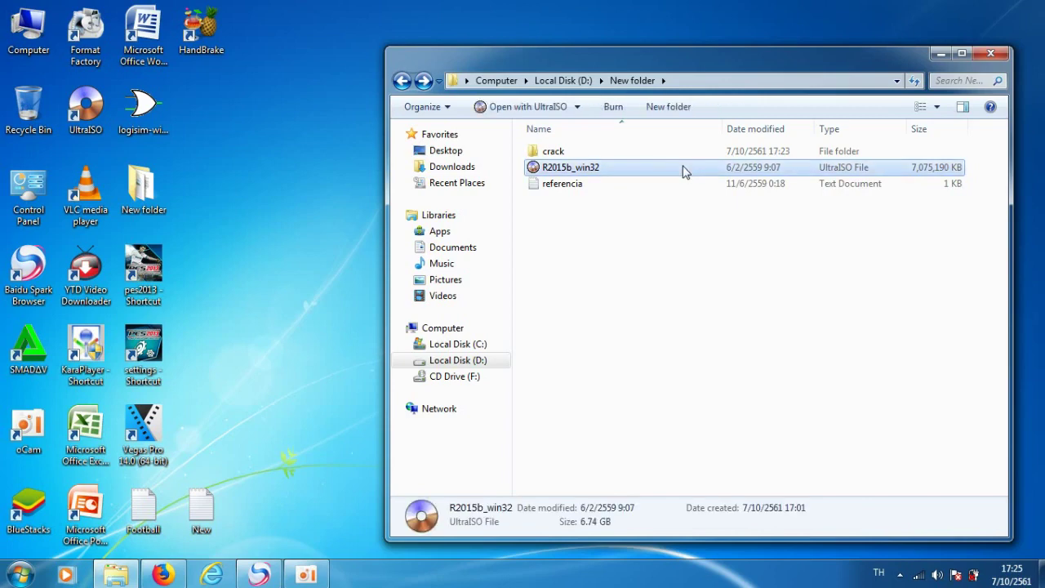
{"action": "right_click", "coordinate": [684, 171]}
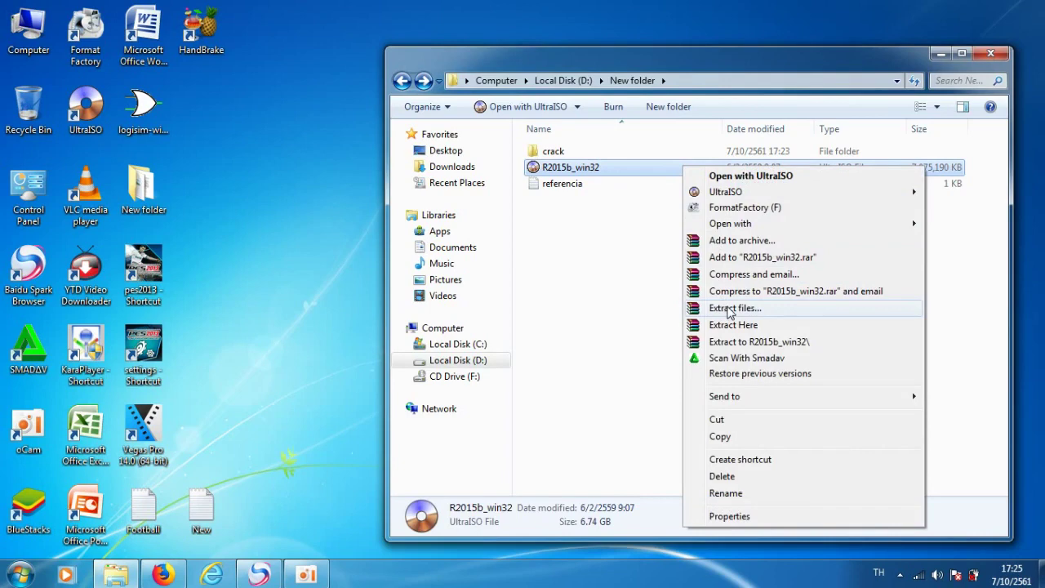
{"action": "left_click", "coordinate": [729, 309]}
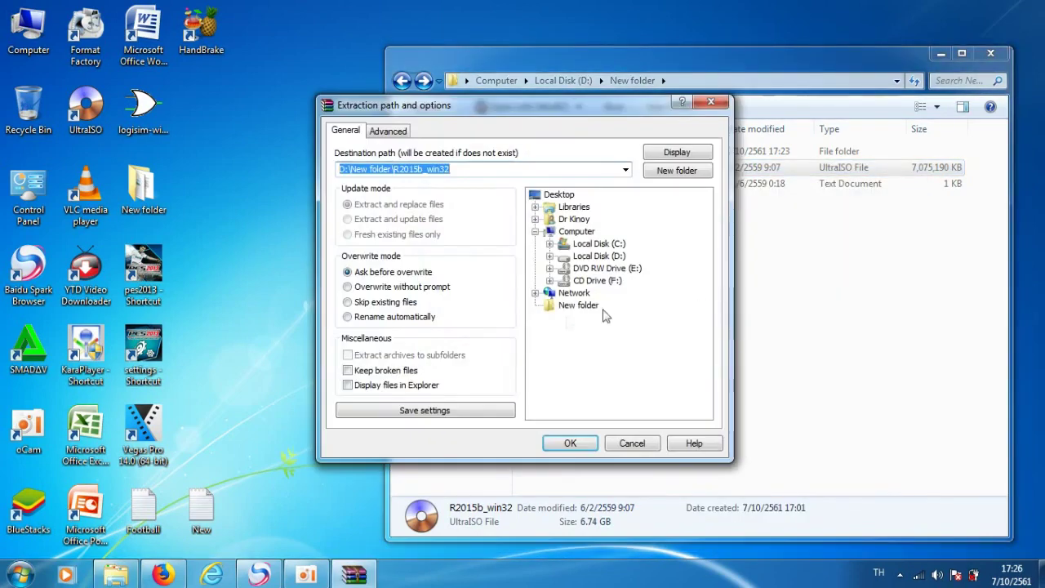
{"action": "left_click", "coordinate": [570, 444]}
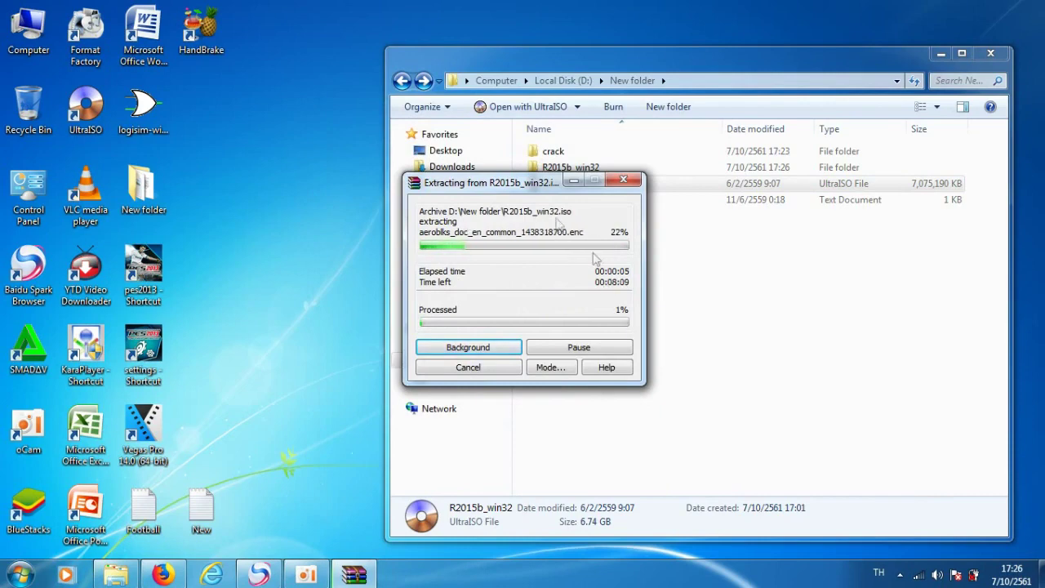
{"action": "left_click_drag", "start_coordinate": [529, 188], "coordinate": [308, 133]}
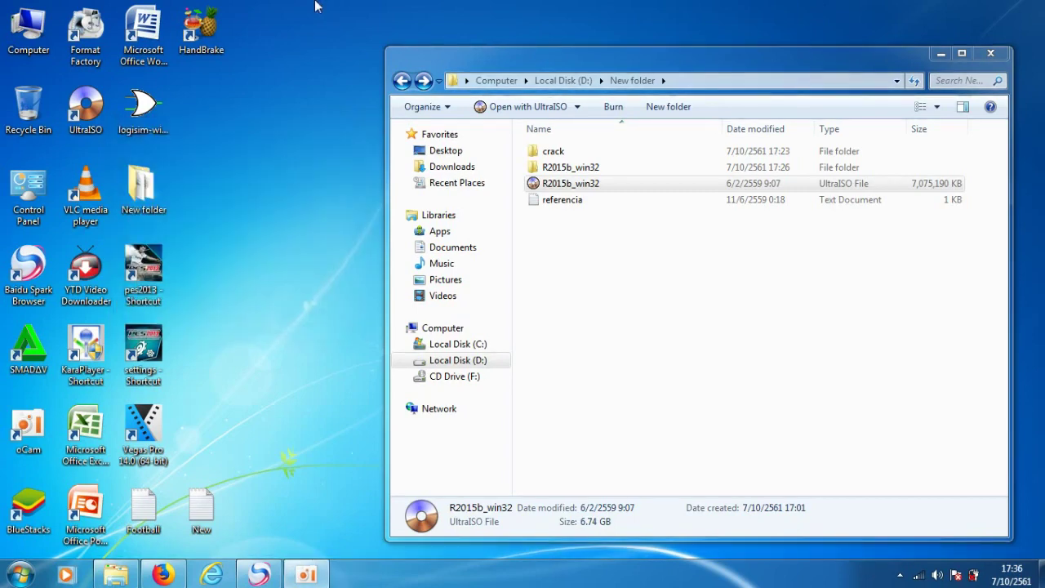
Open the extracted R2015b_win32 folder and run its setup application as administrator
{"action": "left_click", "coordinate": [608, 169]}
{"action": "key", "text": "F2"}
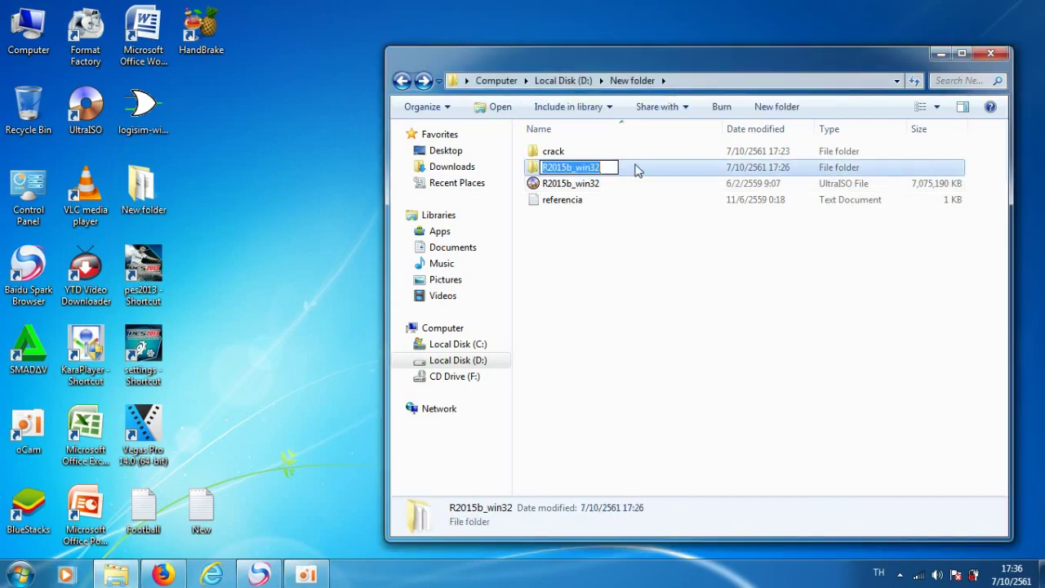
{"action": "double_click", "coordinate": [636, 169]}
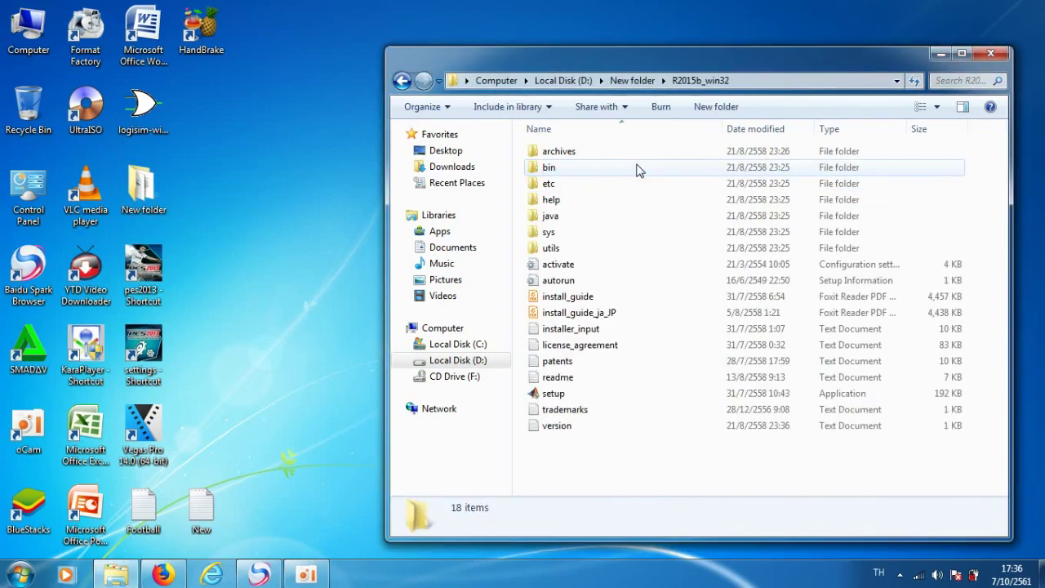
{"action": "left_click", "coordinate": [603, 397]}
{"action": "right_click", "coordinate": [605, 396]}
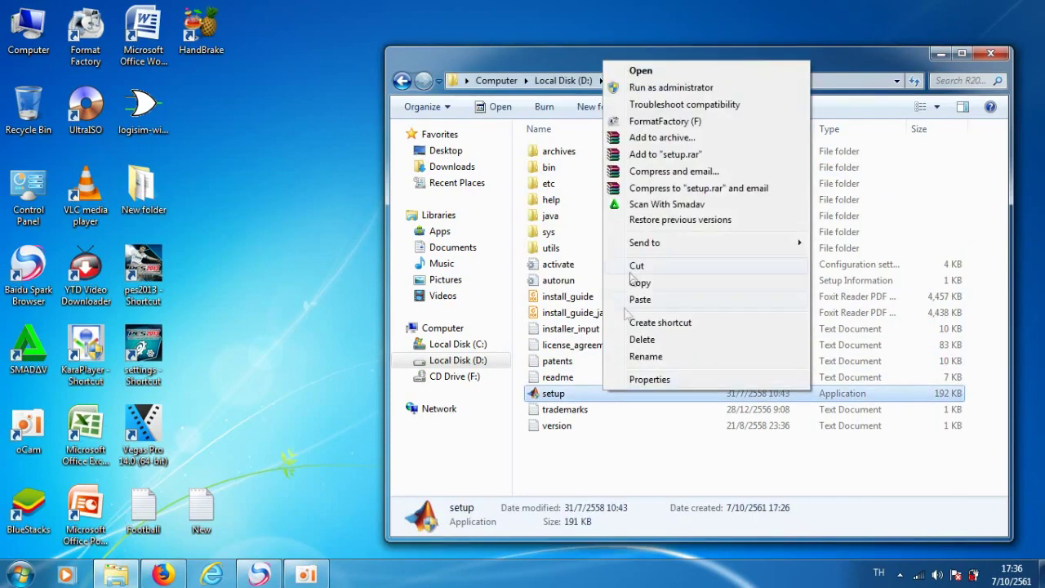
{"action": "left_click", "coordinate": [650, 89]}
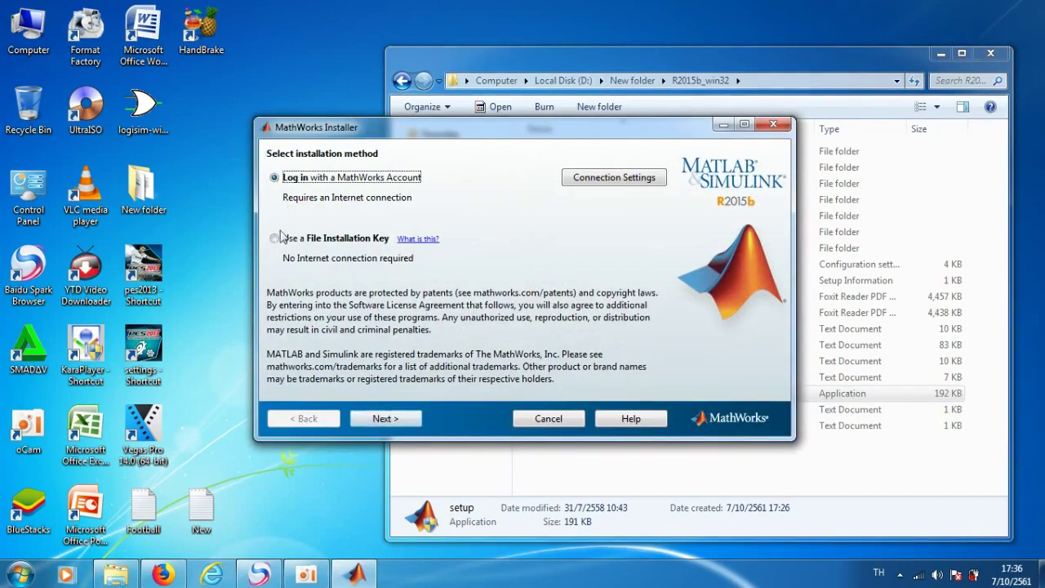
Choose installation with a File Installation Key and accept the terms of the license agreement
{"action": "left_click", "coordinate": [276, 238]}
{"action": "left_click", "coordinate": [380, 421]}
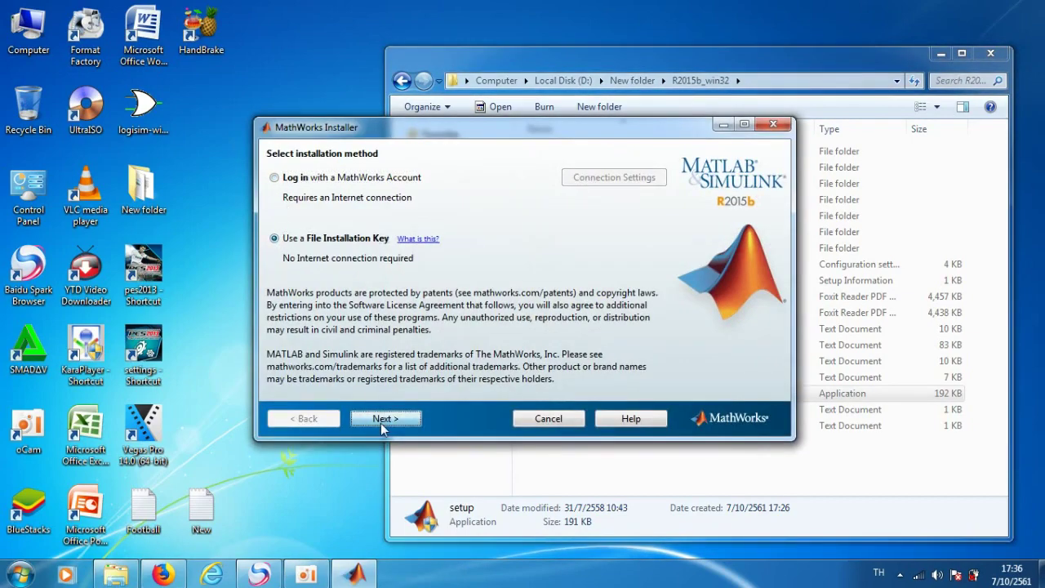
{"action": "left_click", "coordinate": [524, 307]}
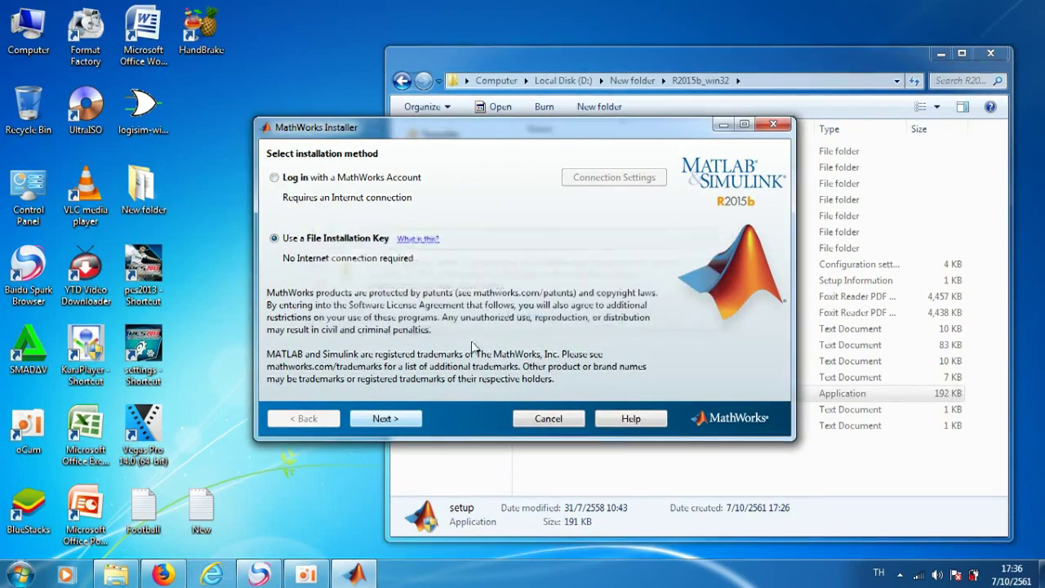
{"action": "left_click", "coordinate": [388, 421]}
{"action": "left_click", "coordinate": [499, 384]}
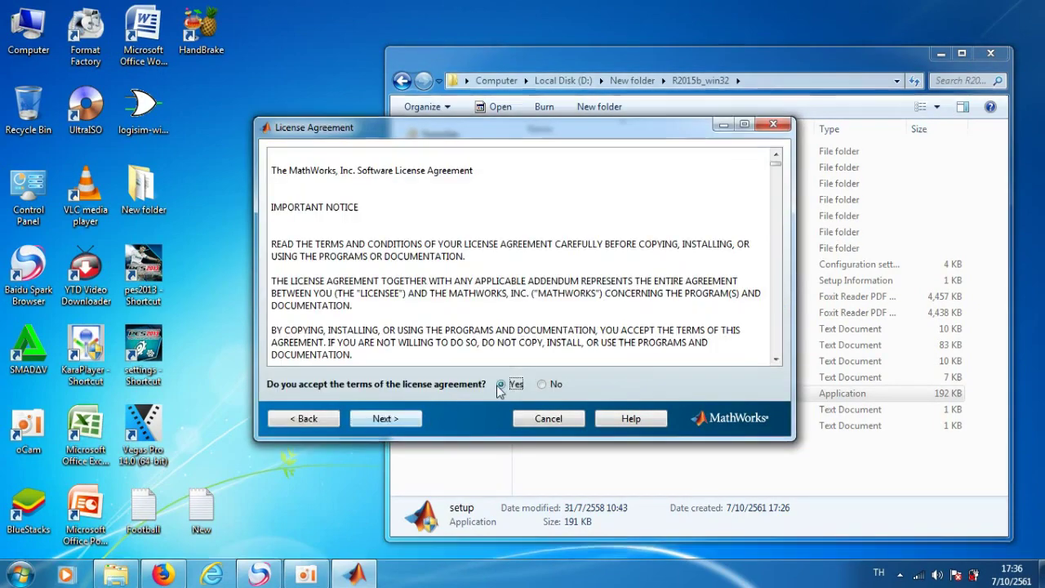
{"action": "left_click", "coordinate": [384, 419]}
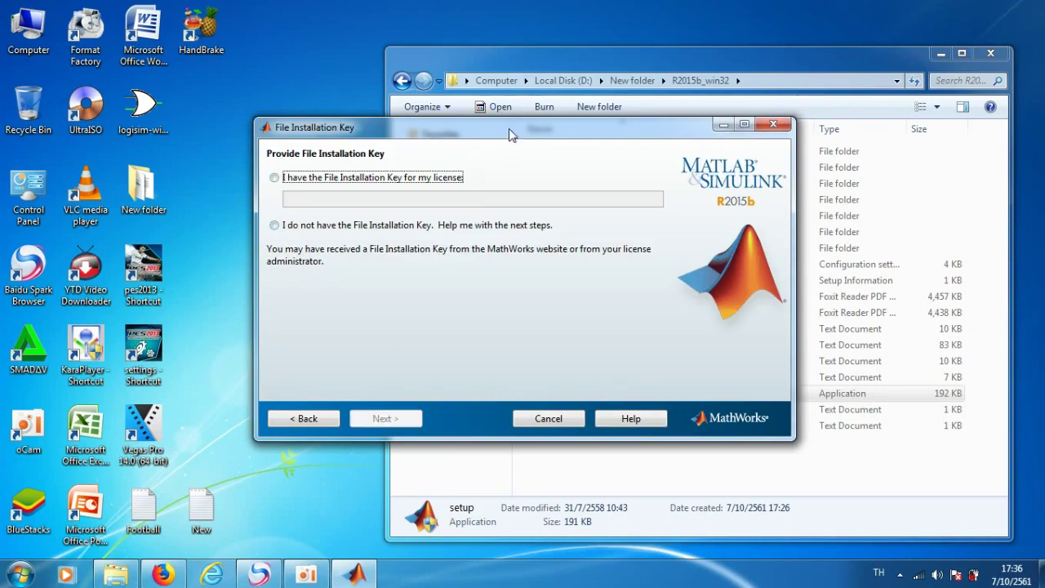
Select the option of having a File Installation Key for the license and move the installer window clear of the folder window
{"action": "left_click_drag", "start_coordinate": [509, 128], "coordinate": [287, 72]}
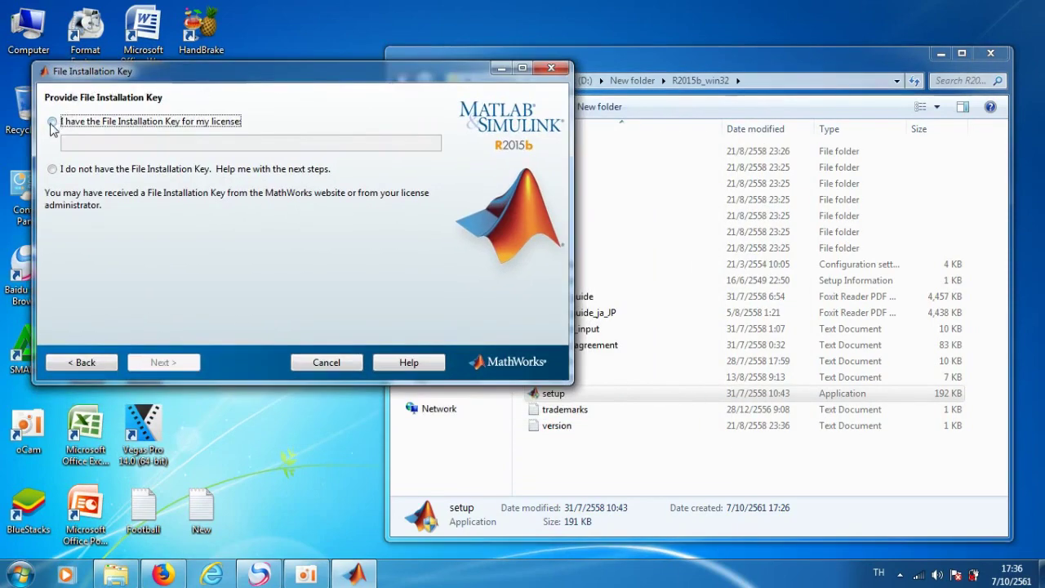
{"action": "left_click", "coordinate": [52, 121]}
{"action": "left_click_drag", "start_coordinate": [377, 77], "coordinate": [358, 75]}
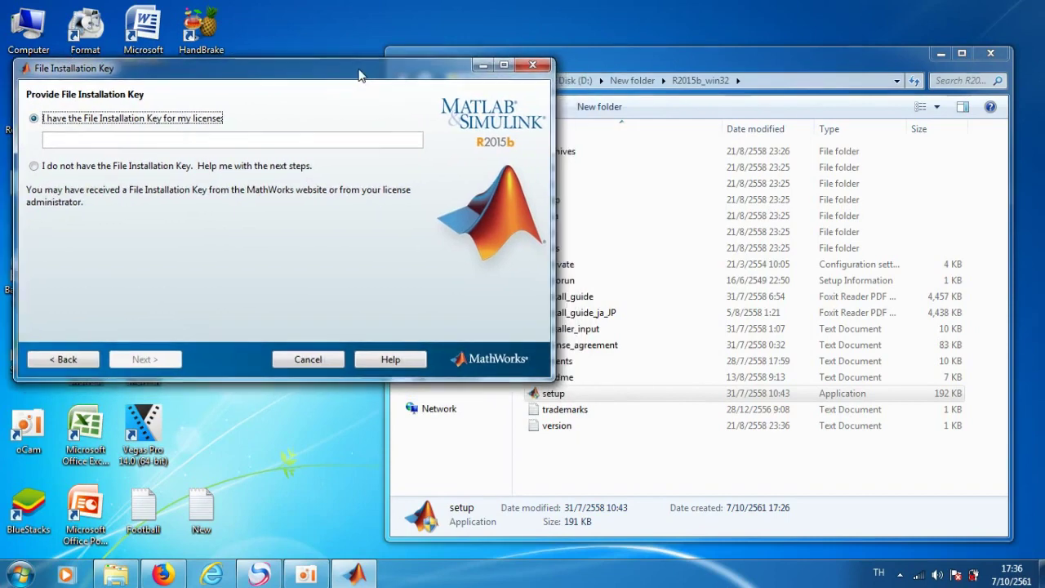
Go back to New folder, enter the crack folder and open the FIK file with Notepad
{"action": "left_click", "coordinate": [588, 75]}
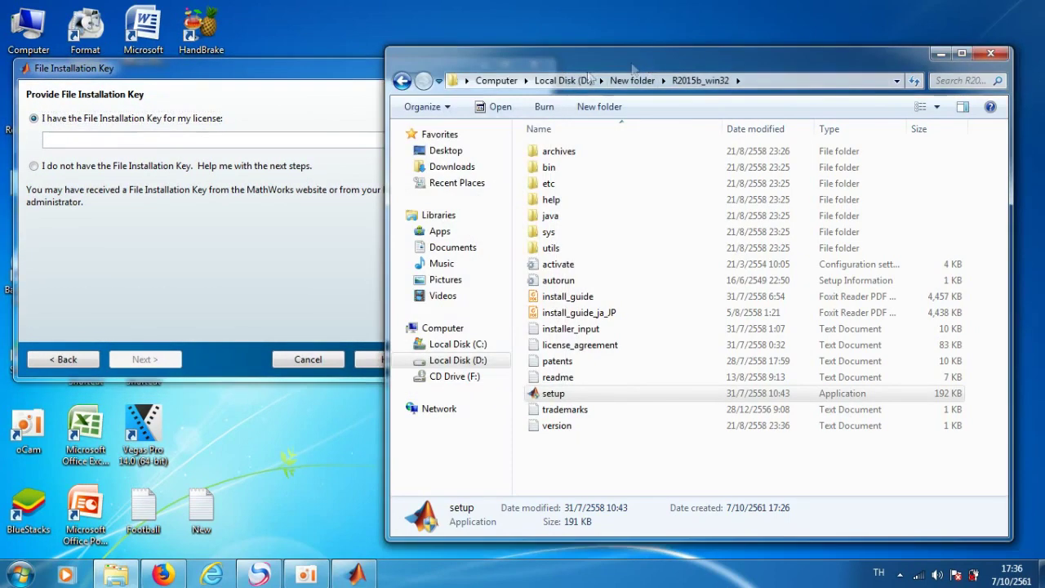
{"action": "left_click", "coordinate": [402, 80]}
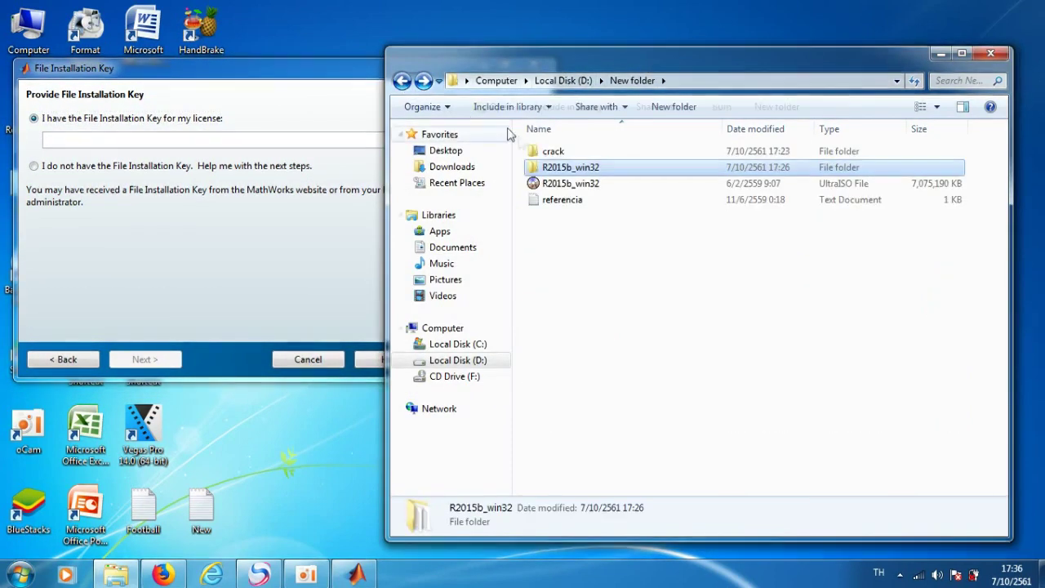
{"action": "left_click", "coordinate": [581, 151]}
{"action": "double_click", "coordinate": [589, 151]}
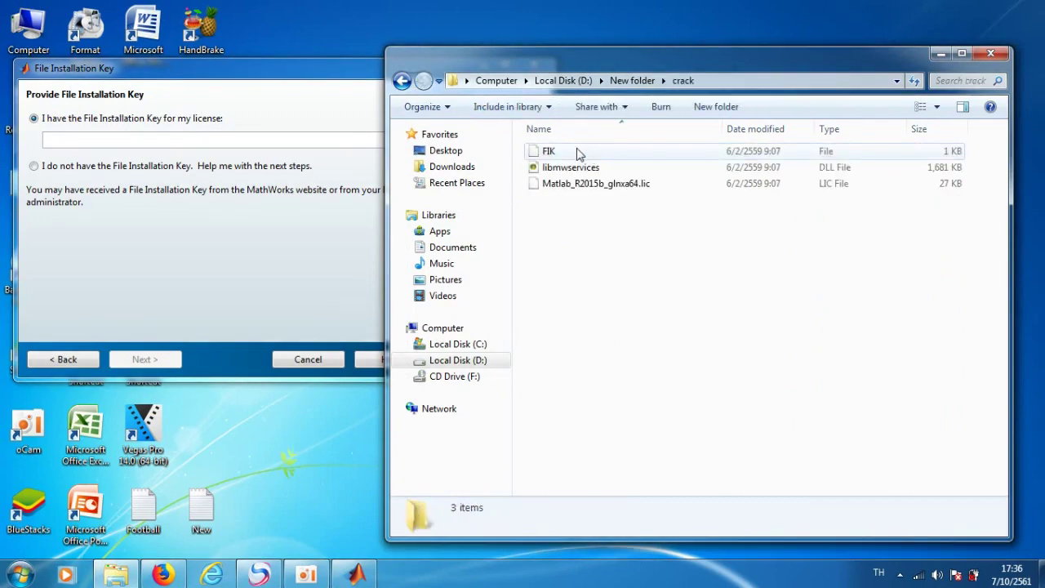
{"action": "left_click", "coordinate": [577, 152]}
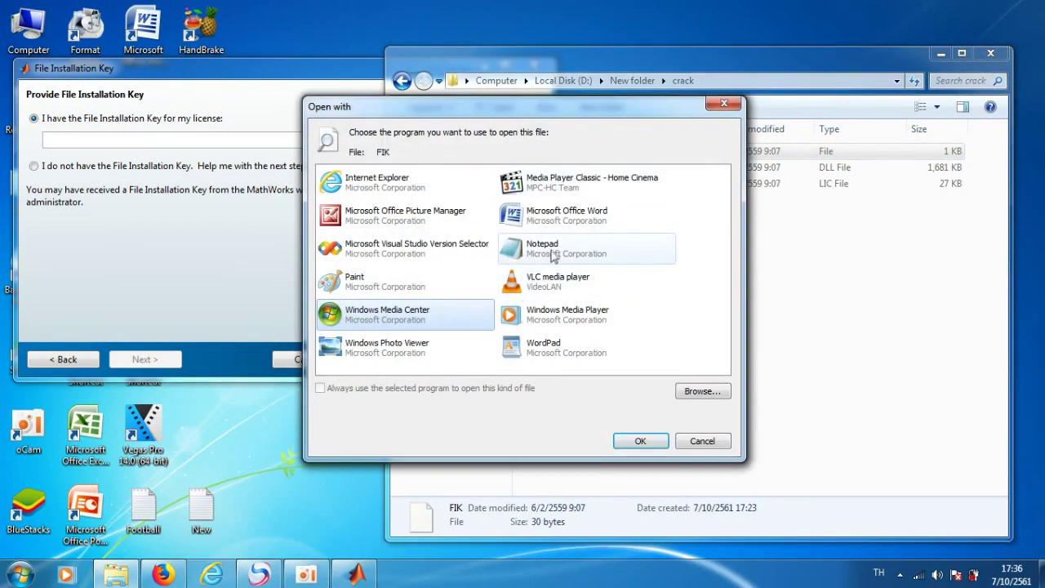
{"action": "left_click", "coordinate": [554, 255]}
{"action": "left_click", "coordinate": [636, 442]}
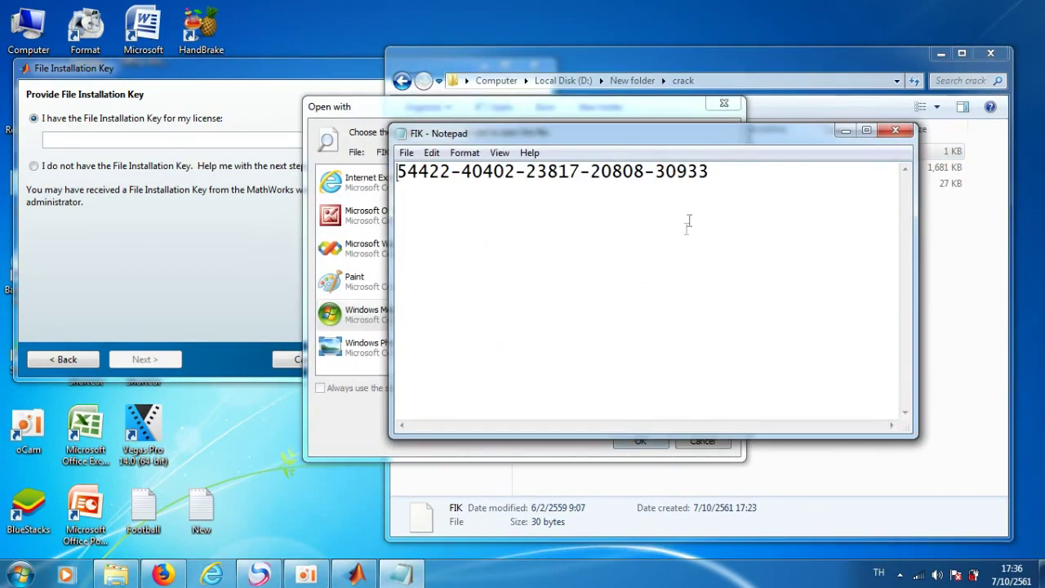
Copy the whole installation key from the FIK file, and close Notepad and the leftover program chooser
{"action": "left_click_drag", "start_coordinate": [709, 172], "coordinate": [395, 167]}
{"action": "right_click", "coordinate": [462, 176]}
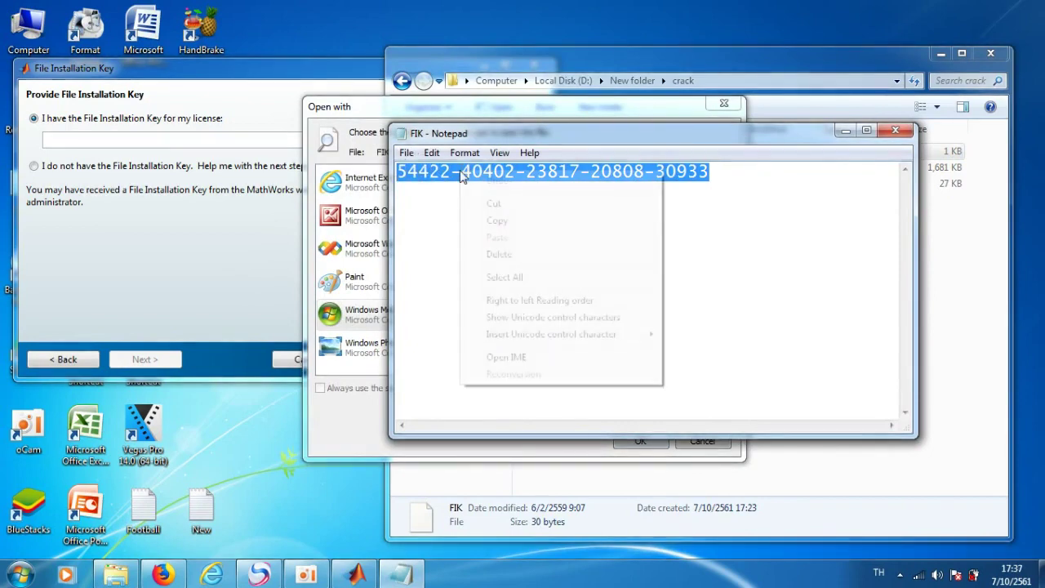
{"action": "left_click", "coordinate": [492, 222]}
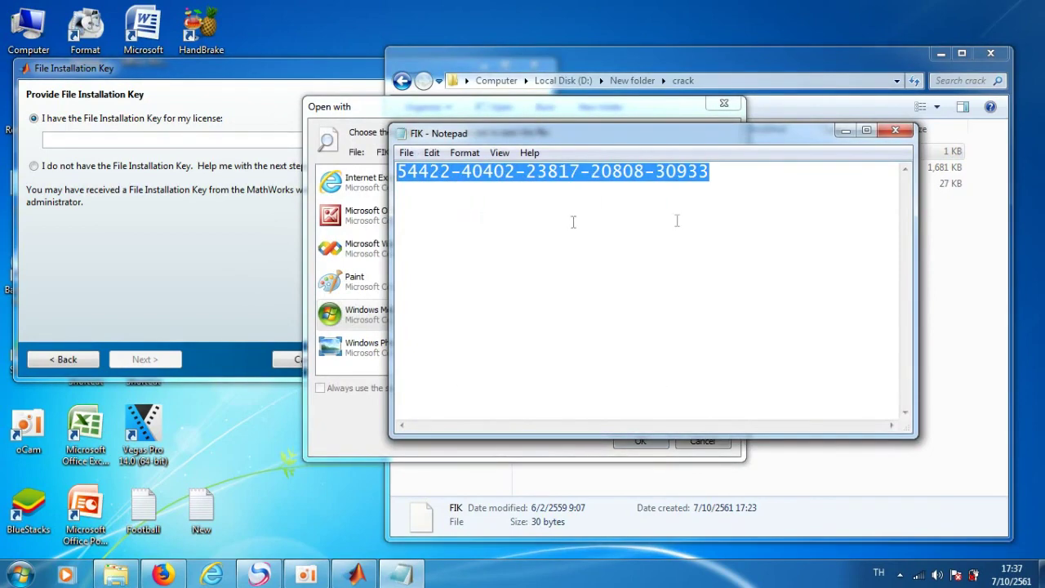
{"action": "left_click", "coordinate": [895, 131]}
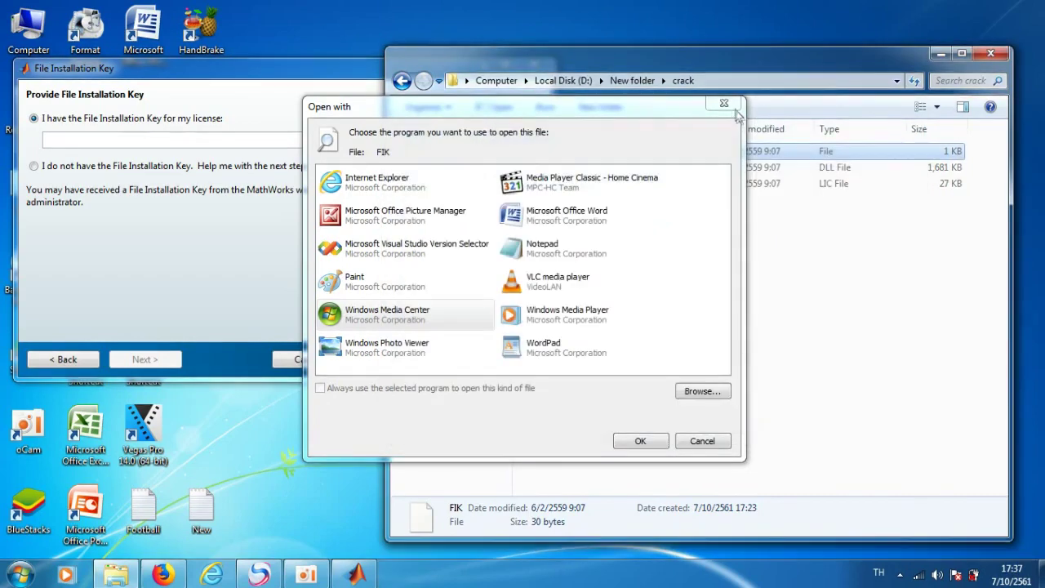
{"action": "left_click", "coordinate": [723, 104]}
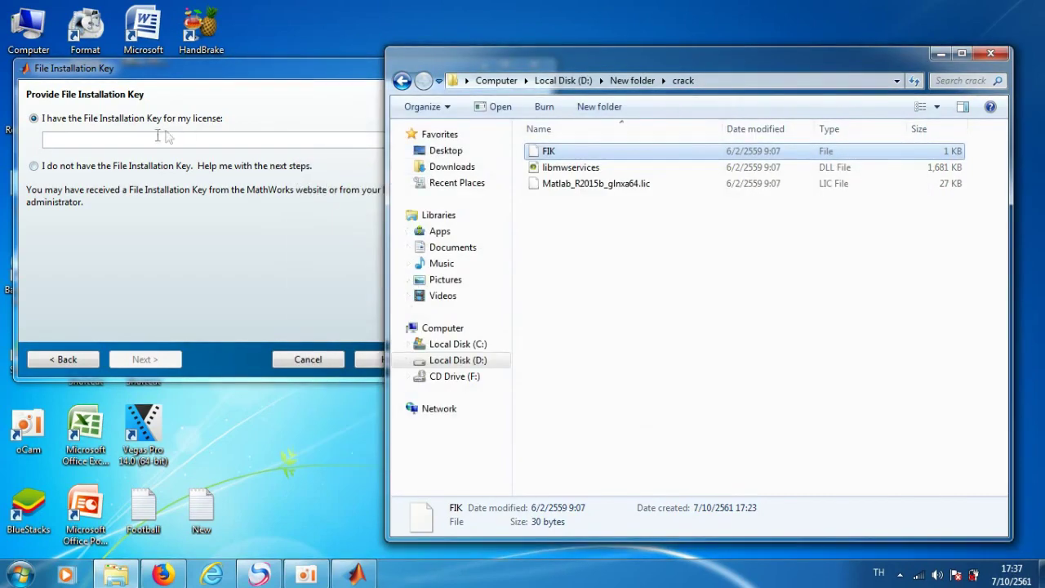
Paste the copied key into the installer's File Installation Key field and continue
{"action": "left_click", "coordinate": [157, 136]}
{"action": "right_click", "coordinate": [145, 141]}
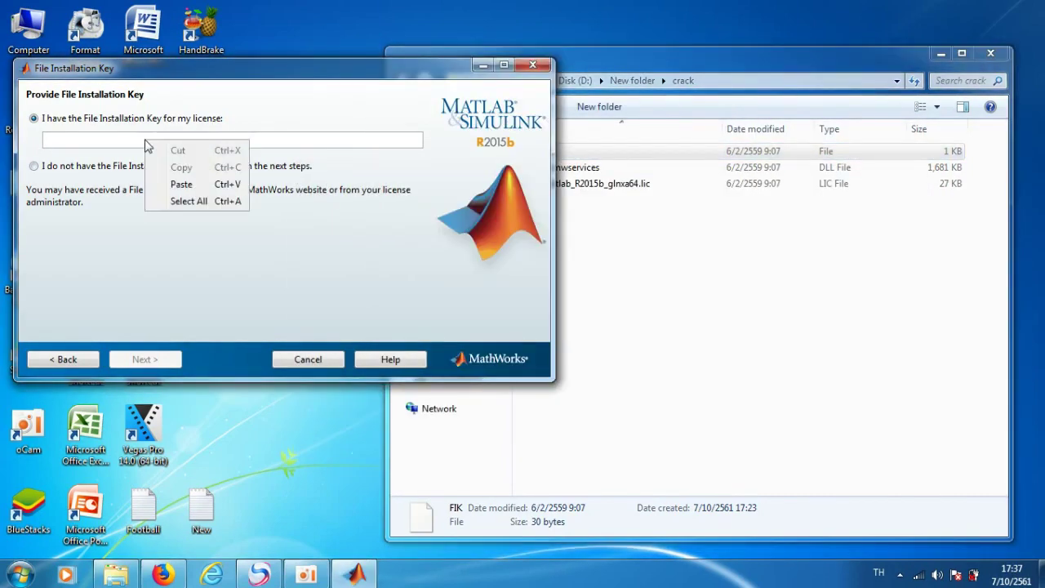
{"action": "left_click", "coordinate": [180, 184]}
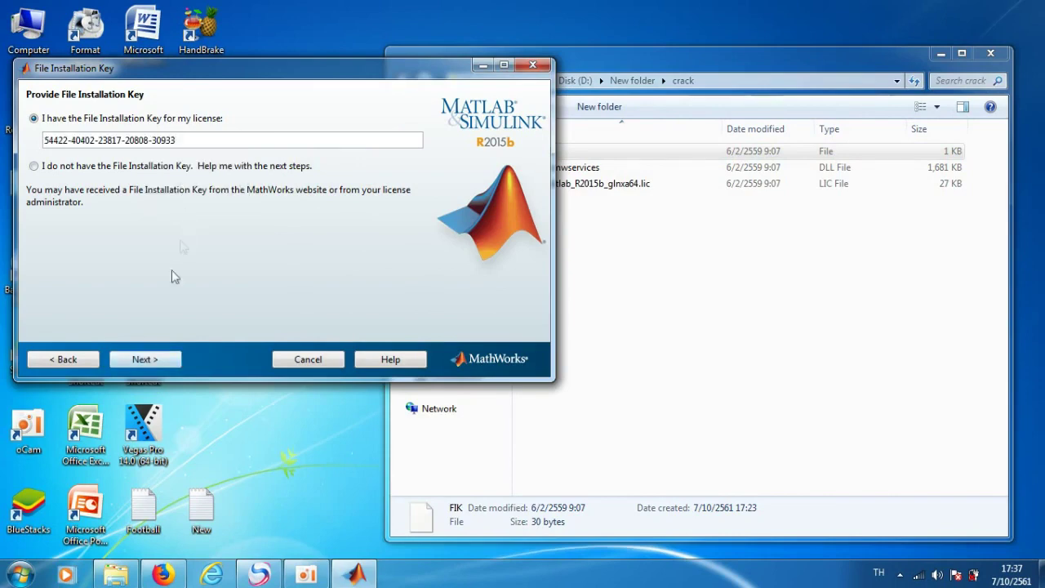
{"action": "left_click", "coordinate": [159, 357]}
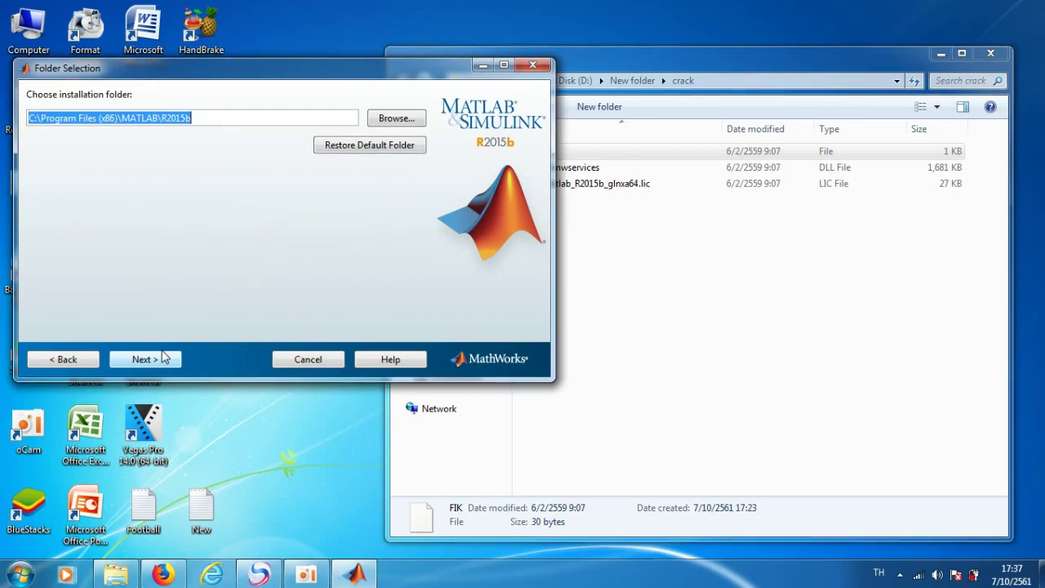
Start installing all listed products to the default folder C:\Program Files (x86)\MATLAB\R2015b, with a Desktop shortcut added
{"action": "left_click", "coordinate": [168, 362]}
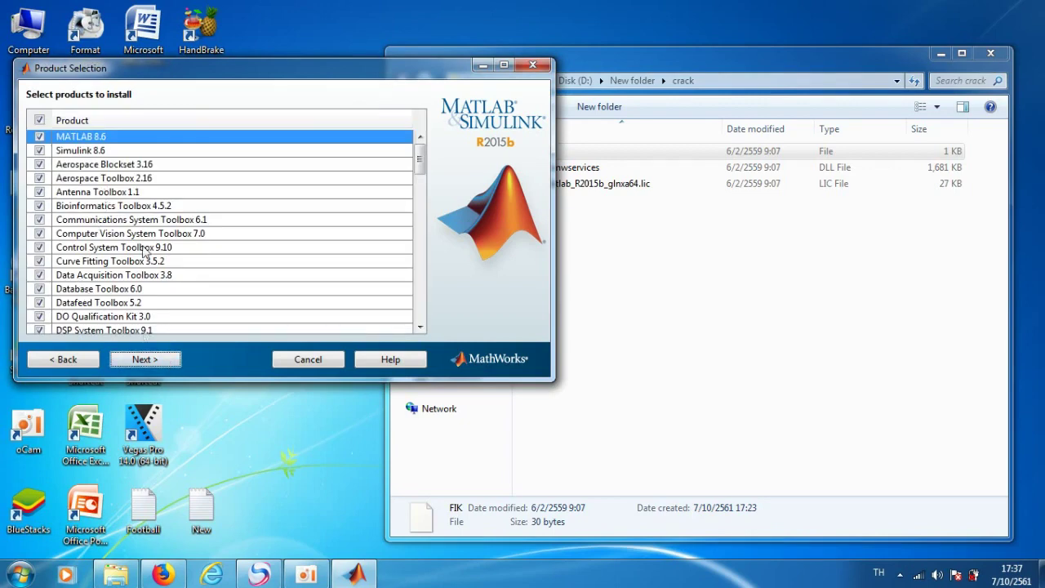
{"action": "left_click", "coordinate": [158, 360]}
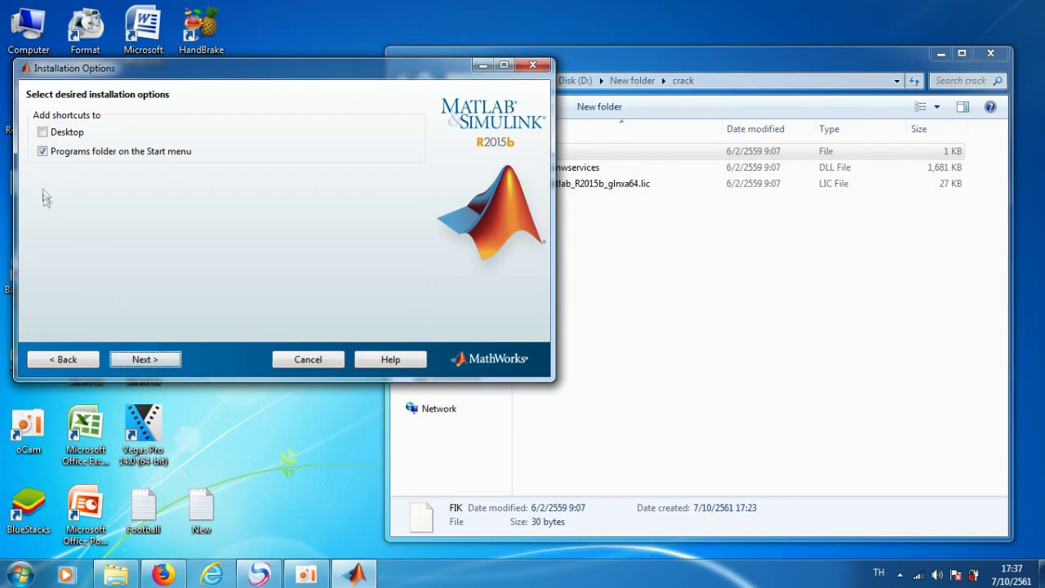
{"action": "left_click", "coordinate": [44, 133]}
{"action": "left_click", "coordinate": [147, 360]}
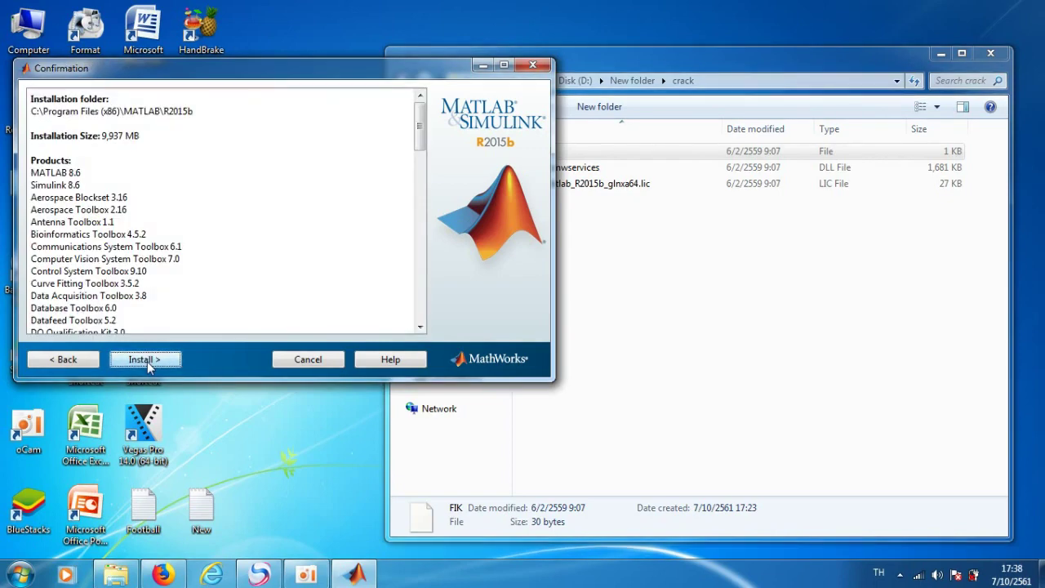
{"action": "left_click", "coordinate": [147, 361]}
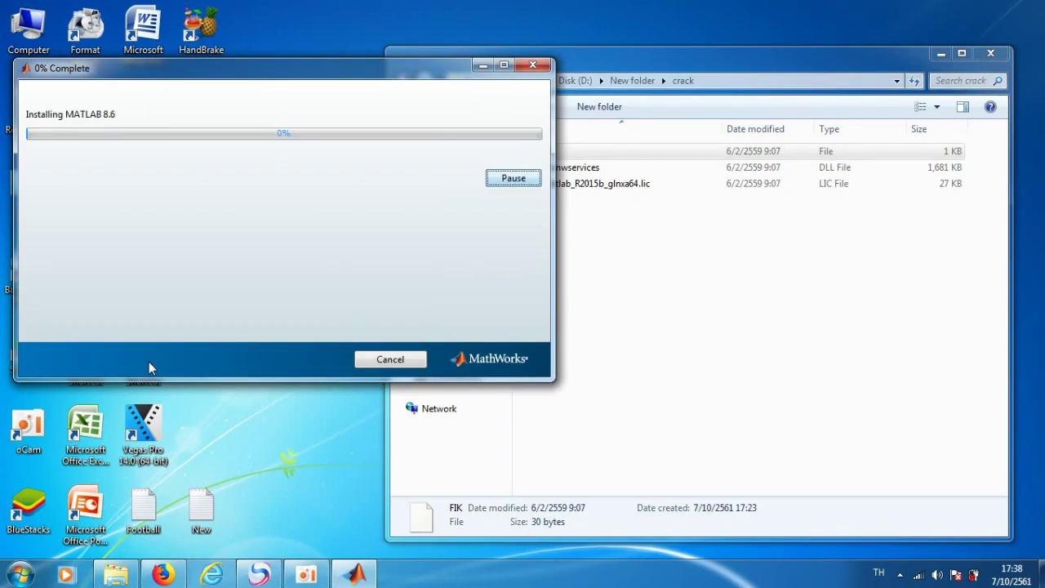
{"action": "left_click_drag", "start_coordinate": [259, 70], "coordinate": [265, 96]}
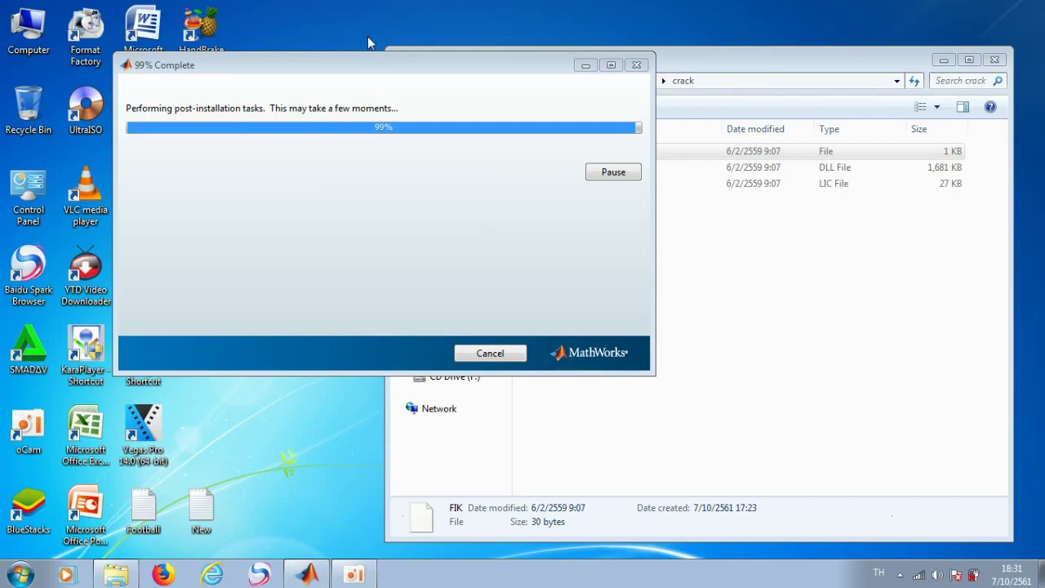
{"action": "left_click_drag", "start_coordinate": [345, 69], "coordinate": [464, 74]}
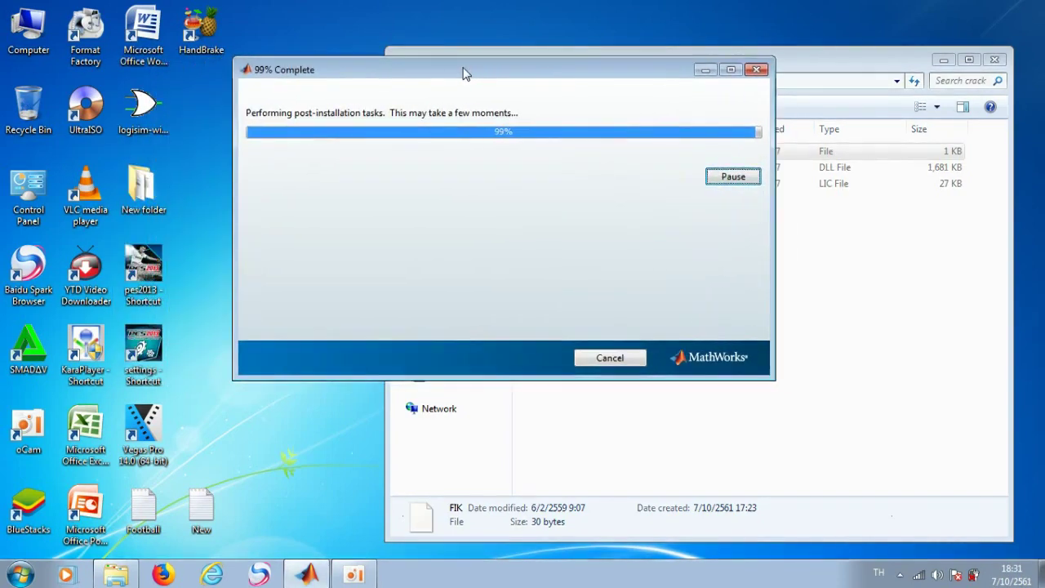
{"action": "right_click", "coordinate": [314, 15]}
{"action": "left_click", "coordinate": [330, 52]}
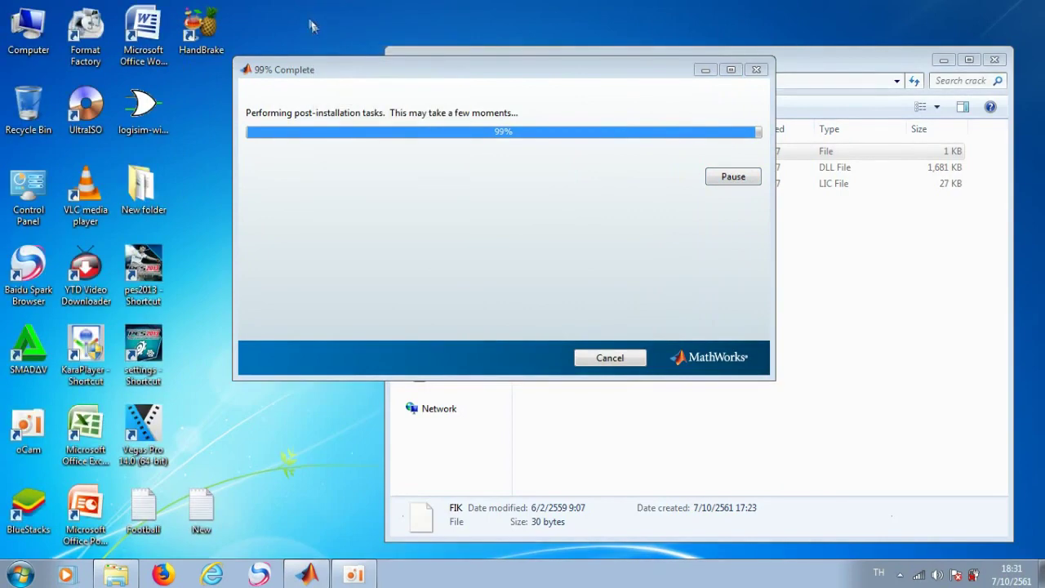
{"action": "right_click", "coordinate": [298, 6]}
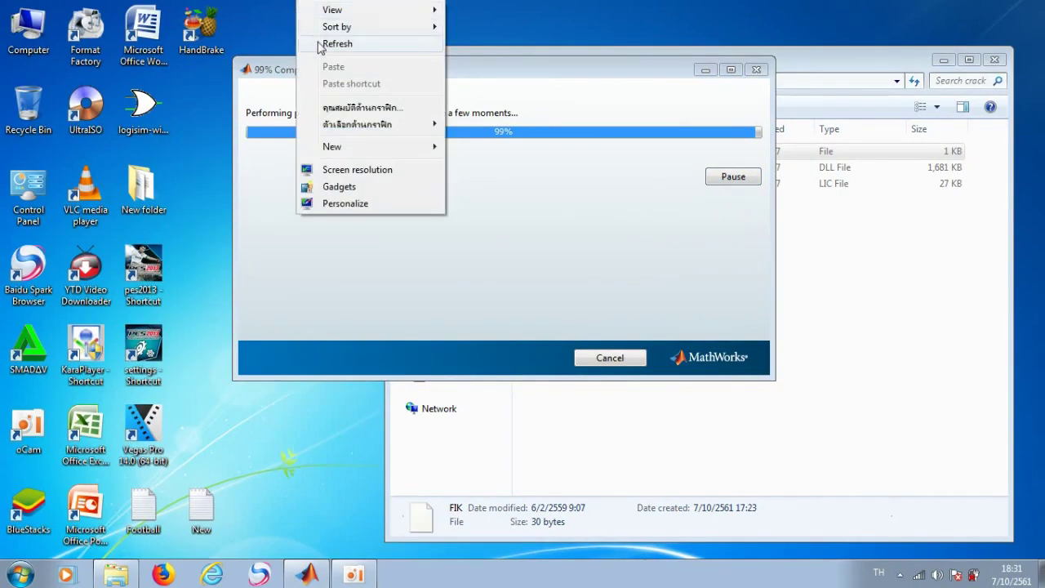
{"action": "left_click", "coordinate": [320, 43]}
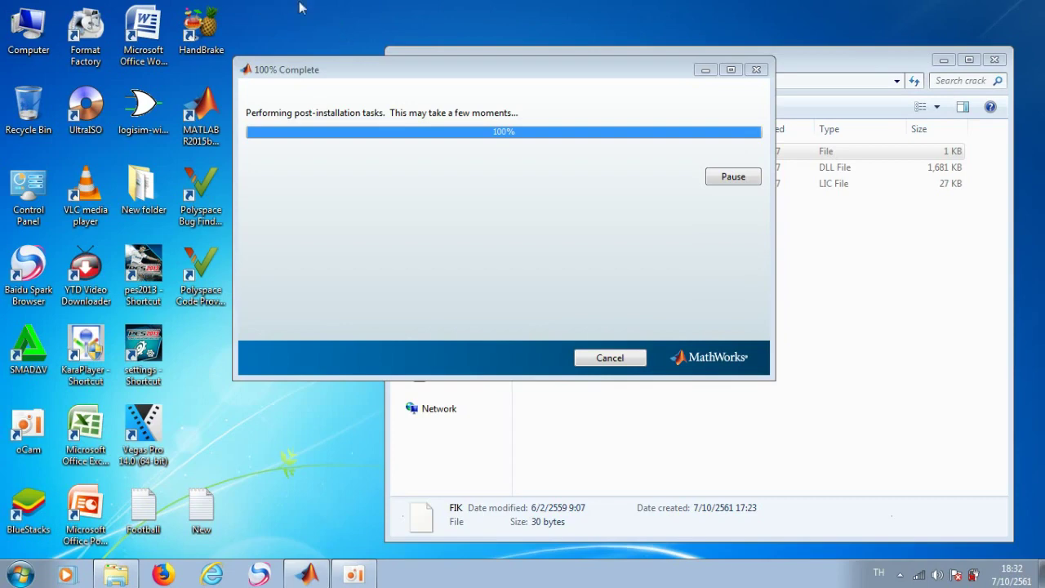
{"action": "right_click", "coordinate": [295, 6]}
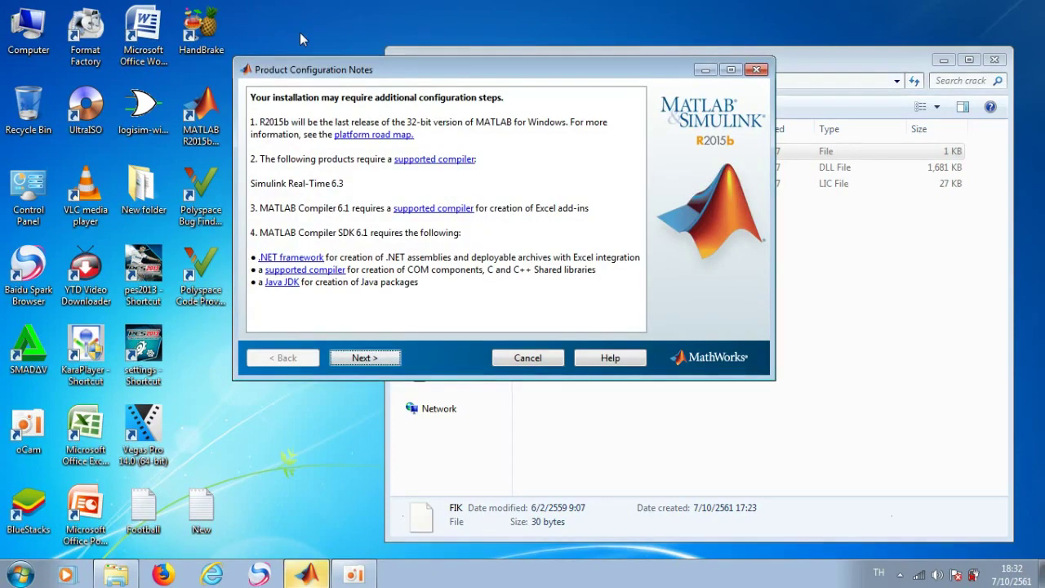
Continue past the product configuration notes and finish the MATLAB installer
{"action": "left_click", "coordinate": [364, 357]}
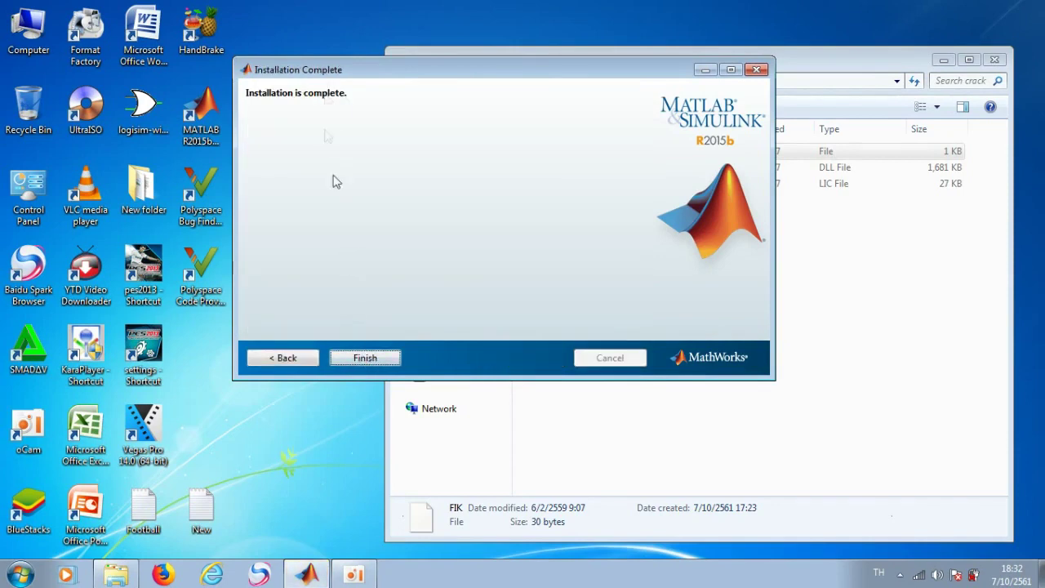
{"action": "left_click", "coordinate": [365, 359]}
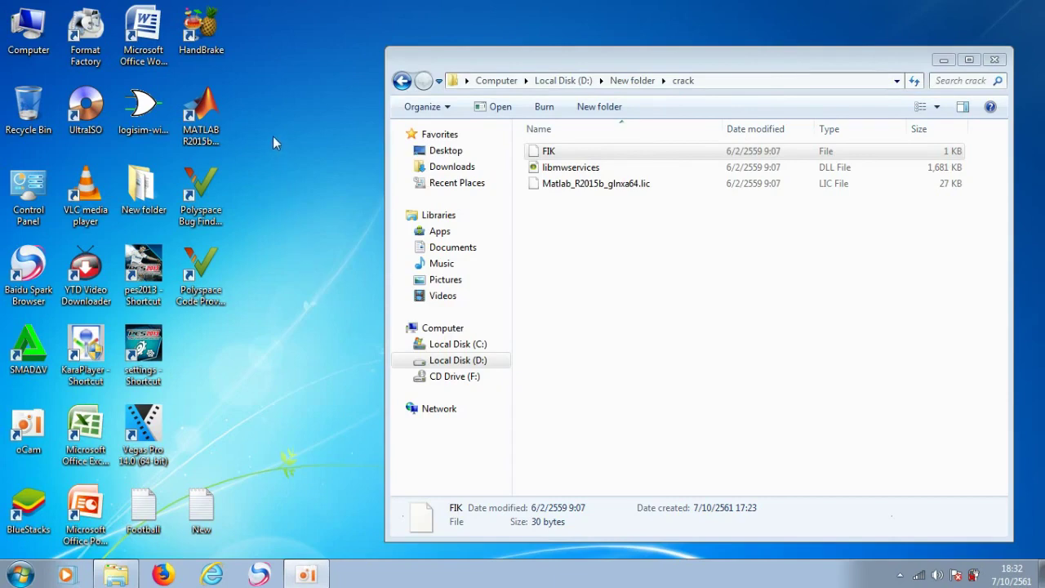
Copy the libmwservices DLL file from the crack folder
{"action": "left_click", "coordinate": [585, 172]}
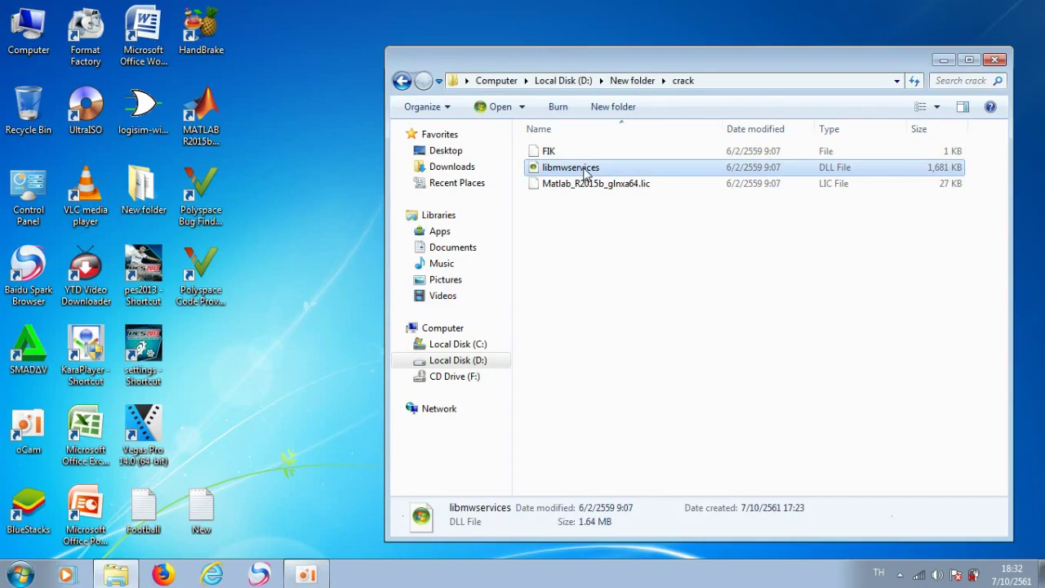
{"action": "right_click", "coordinate": [584, 173]}
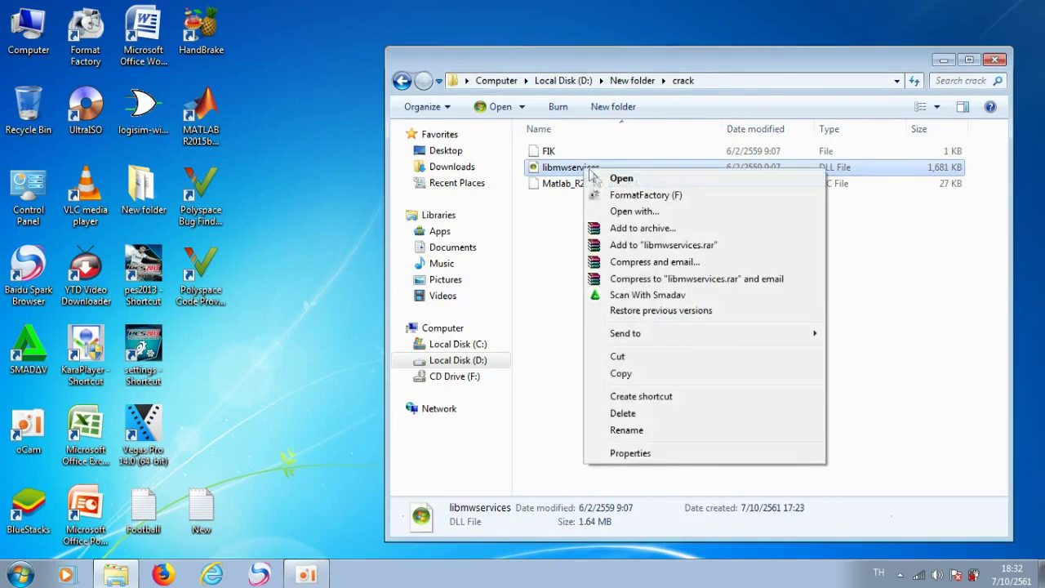
{"action": "left_click", "coordinate": [634, 373]}
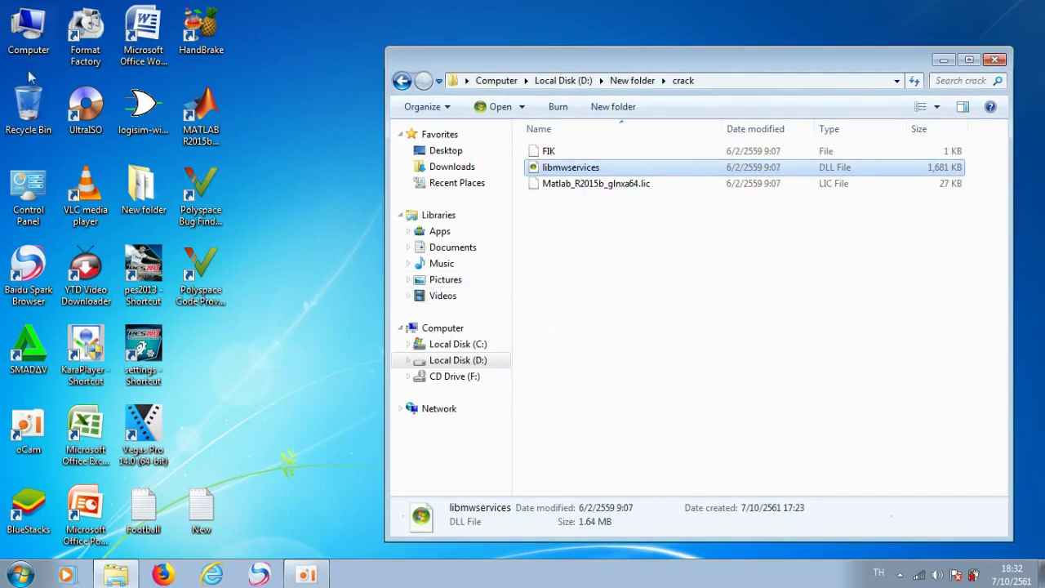
Open the folder C:\Program Files (x86)\MATLAB\R2015b\bin\win32 in a new Explorer window
{"action": "left_click", "coordinate": [24, 30]}
{"action": "double_click", "coordinate": [24, 30]}
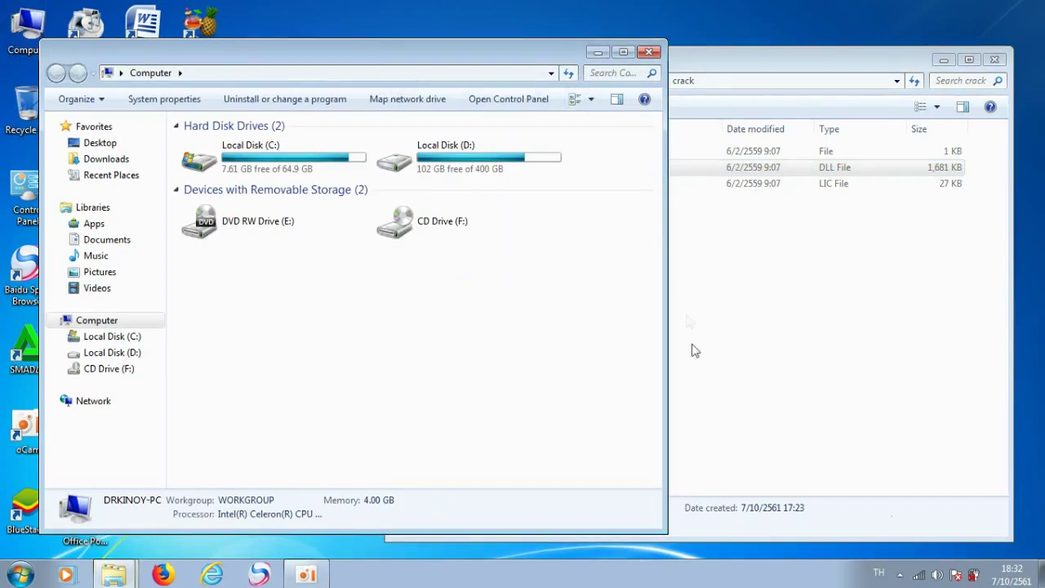
{"action": "double_click", "coordinate": [253, 164]}
{"action": "double_click", "coordinate": [235, 240]}
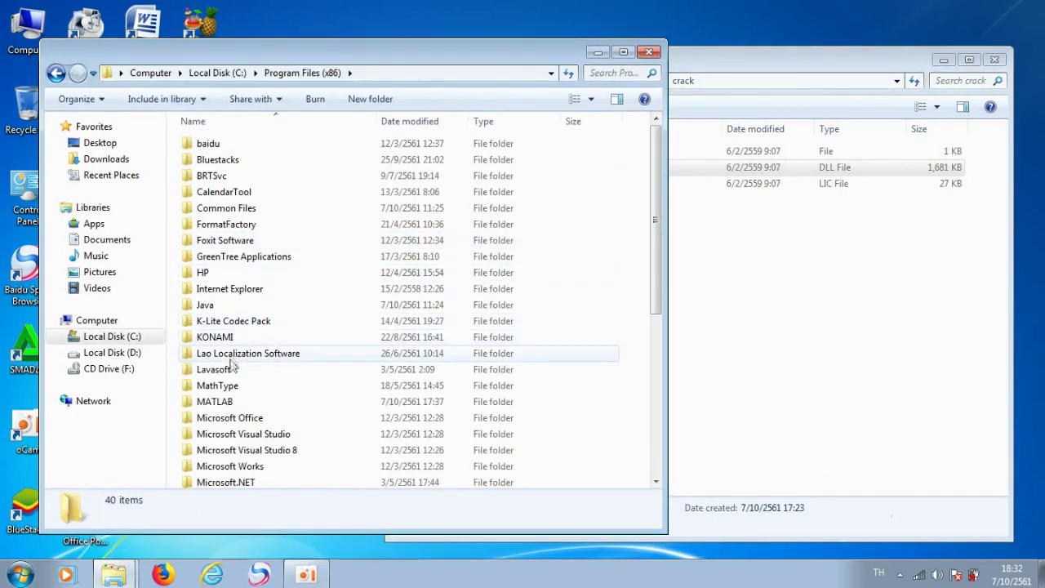
{"action": "left_click", "coordinate": [231, 403]}
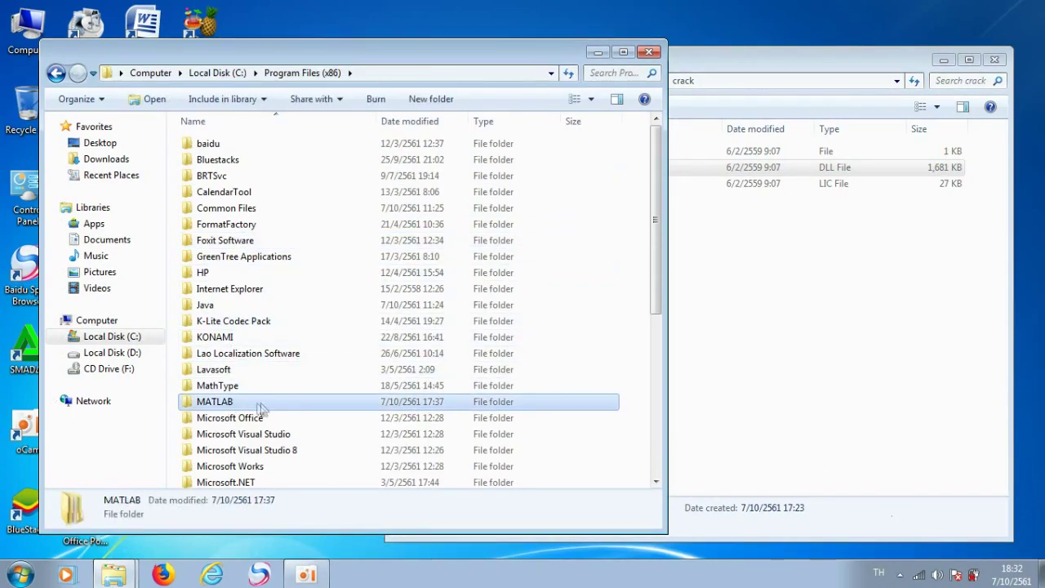
{"action": "double_click", "coordinate": [272, 408]}
{"action": "double_click", "coordinate": [252, 145]}
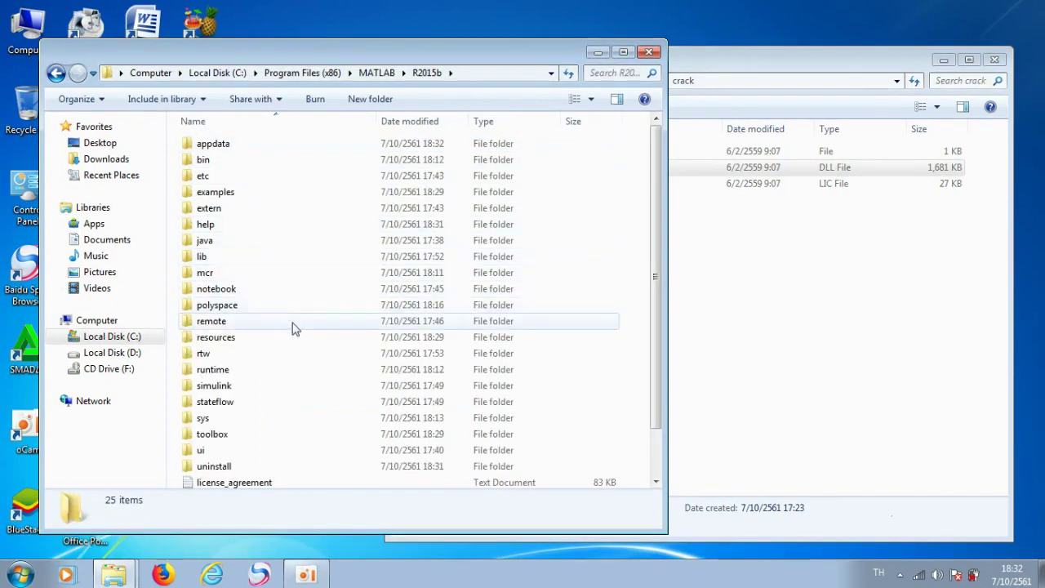
{"action": "left_click", "coordinate": [283, 161]}
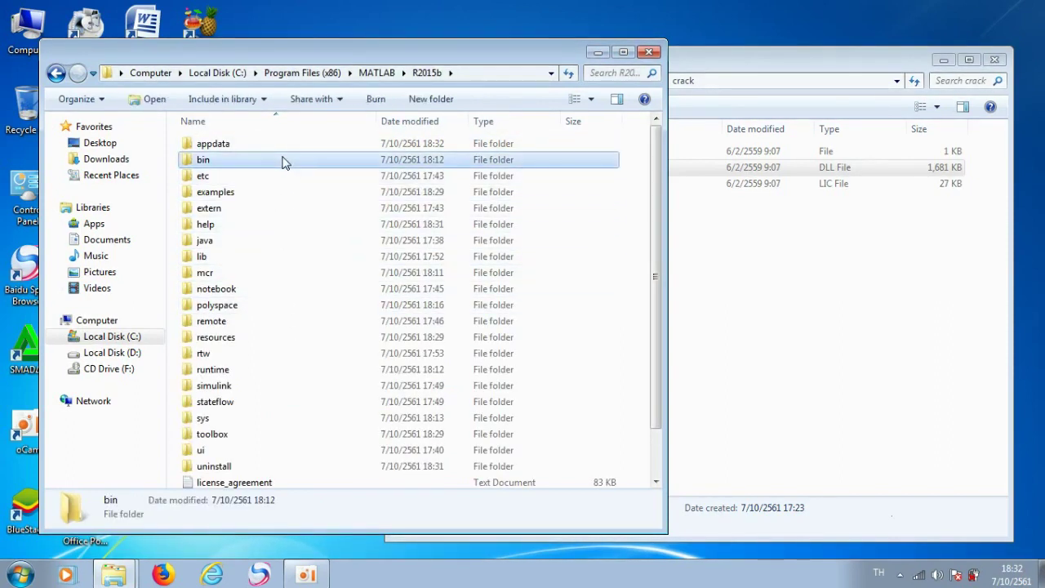
{"action": "double_click", "coordinate": [311, 160]}
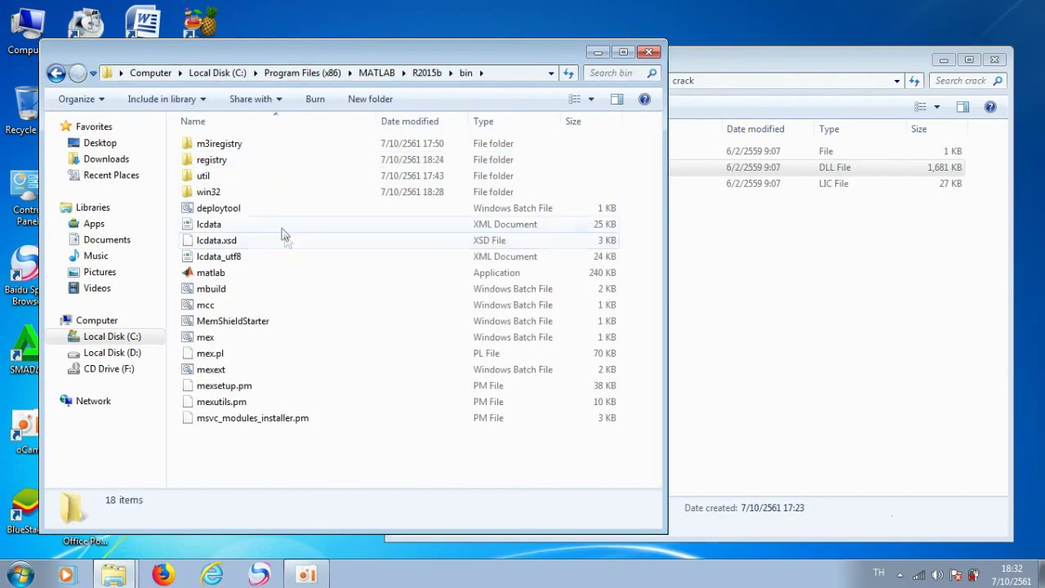
{"action": "double_click", "coordinate": [275, 195]}
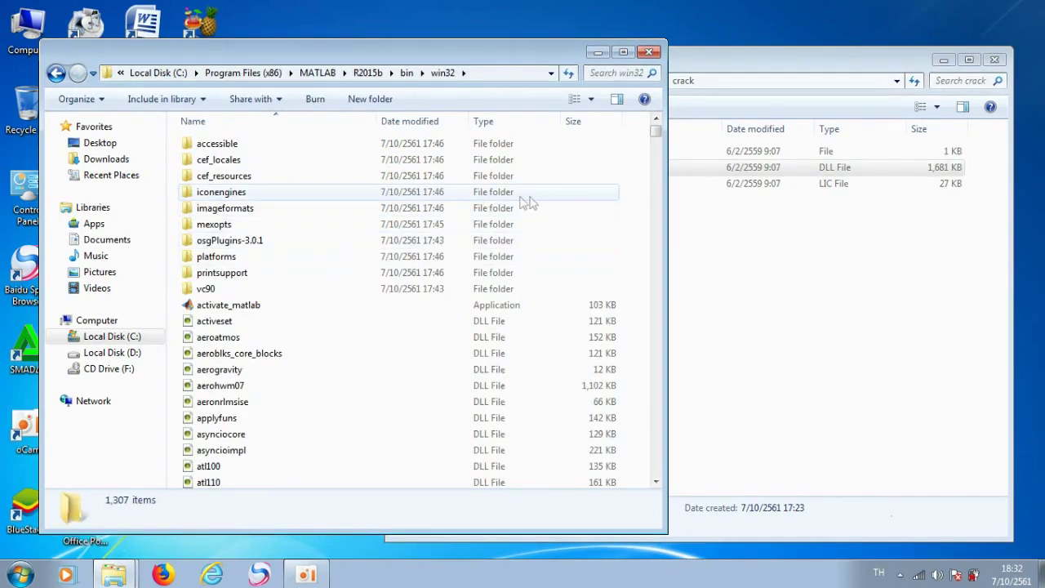
Paste libmwservices.dll into win32, replacing the existing file with administrator permission, and close that folder window
{"action": "right_click", "coordinate": [430, 340]}
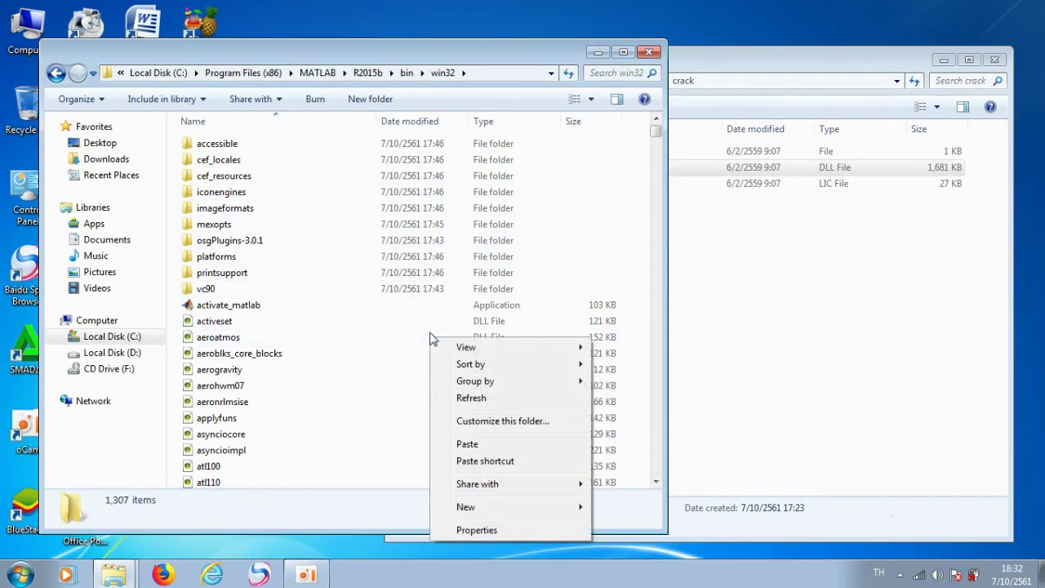
{"action": "left_click", "coordinate": [468, 444]}
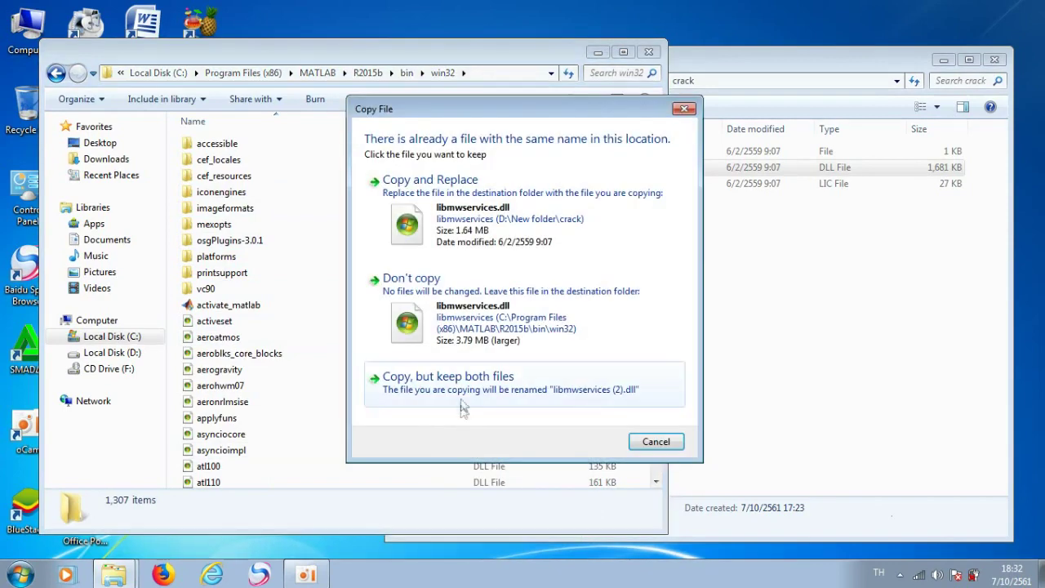
{"action": "left_click", "coordinate": [480, 235]}
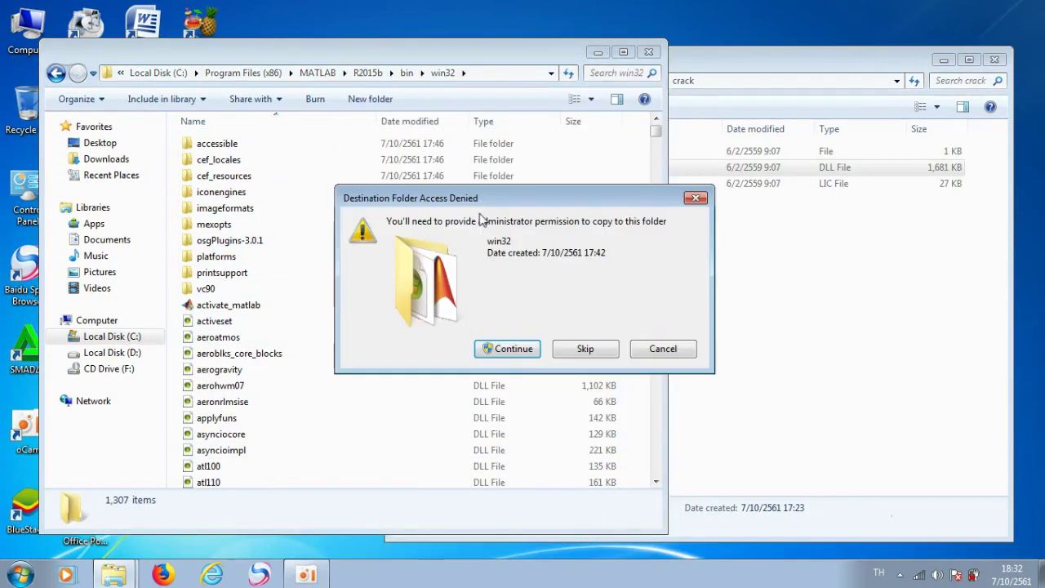
{"action": "left_click", "coordinate": [503, 353]}
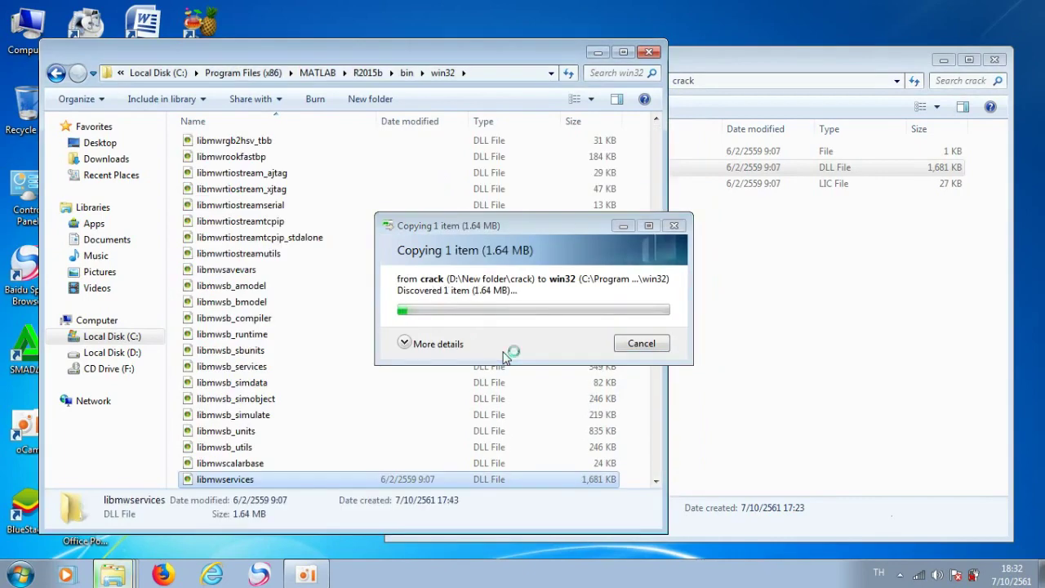
{"action": "left_click", "coordinate": [646, 50]}
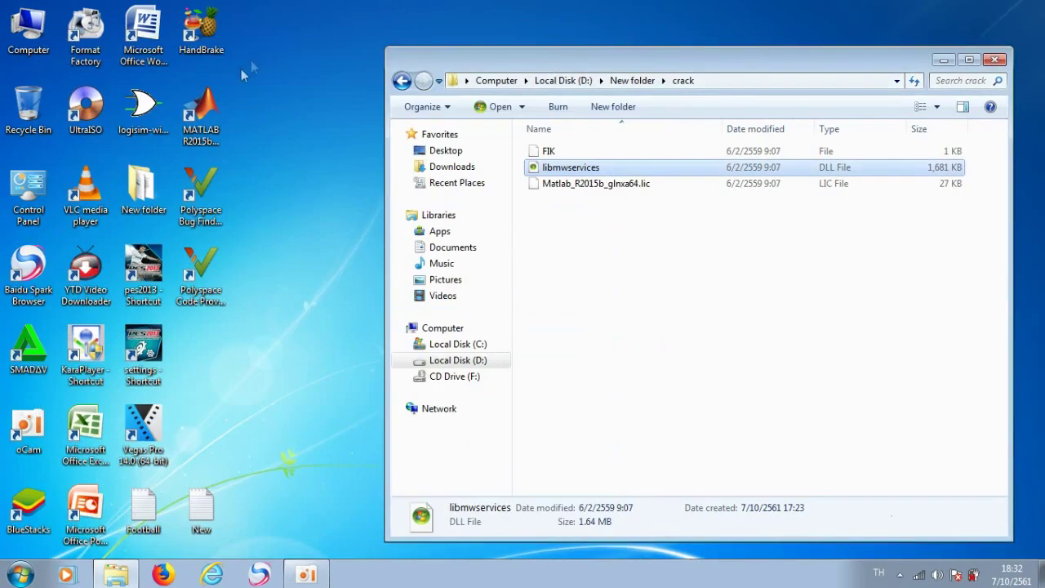
Launch MATLAB R2015b (32-bit) from its desktop shortcut
{"action": "left_click", "coordinate": [206, 96]}
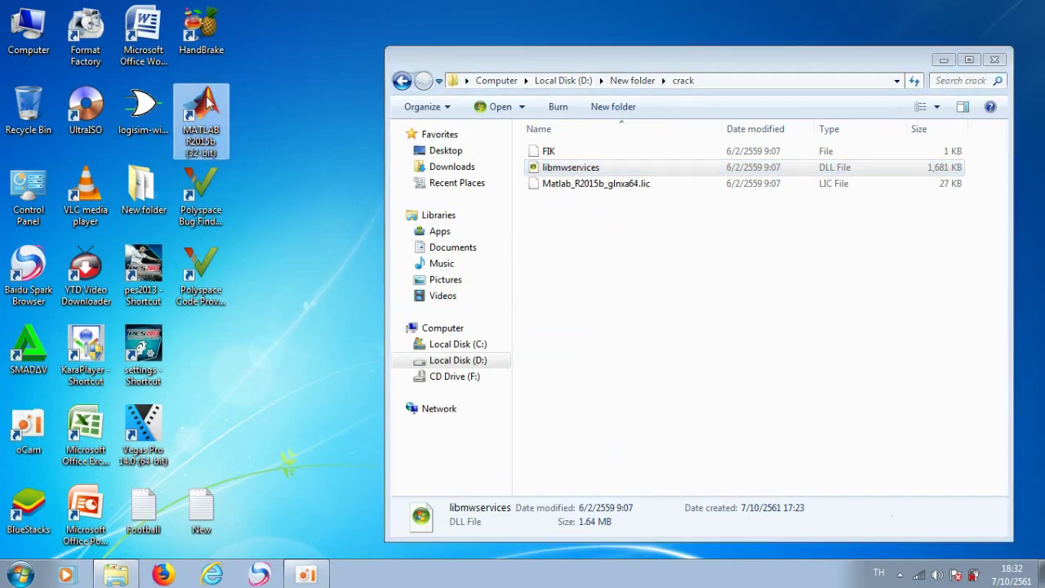
{"action": "right_click", "coordinate": [205, 95]}
{"action": "left_click", "coordinate": [257, 157]}
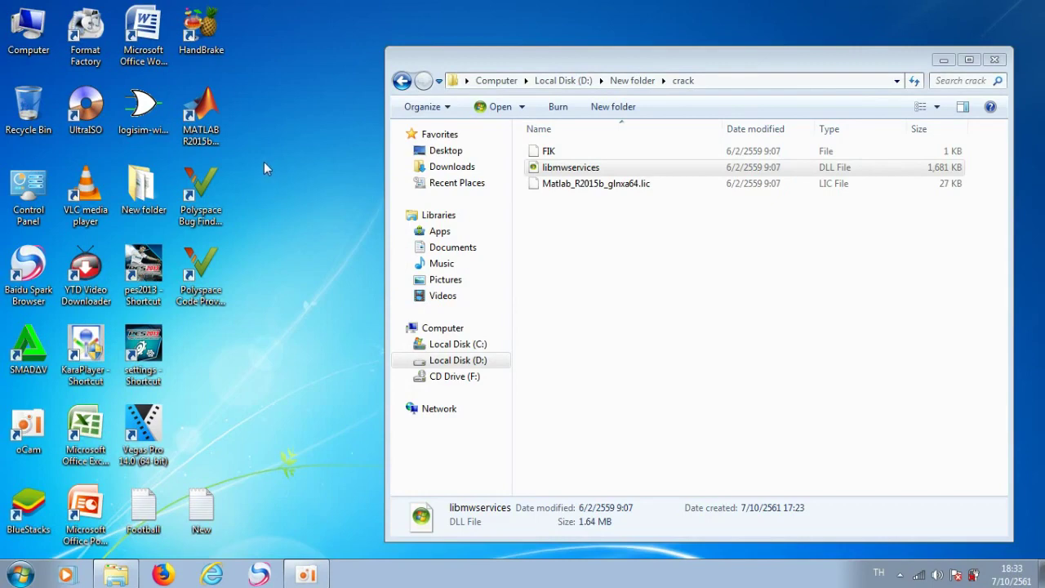
{"action": "right_click", "coordinate": [262, 162]}
{"action": "left_click", "coordinate": [292, 209]}
{"action": "right_click", "coordinate": [274, 156]}
{"action": "left_click", "coordinate": [305, 198]}
{"action": "right_click", "coordinate": [296, 151]}
{"action": "left_click", "coordinate": [320, 196]}
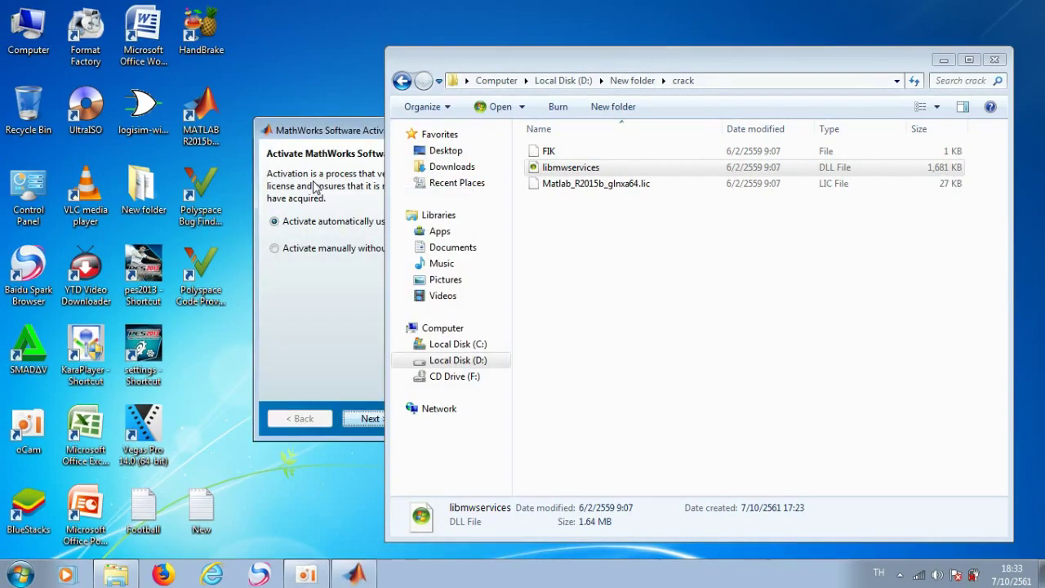
Bring the MathWorks activation window clear of the folder window and continue with manual activation without the Internet
{"action": "left_click", "coordinate": [321, 133]}
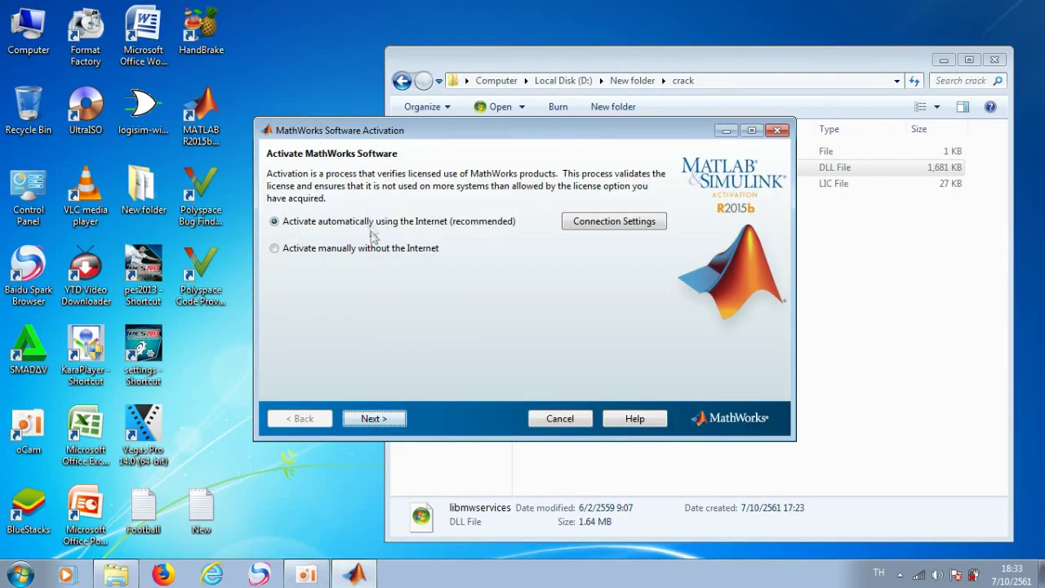
{"action": "left_click_drag", "start_coordinate": [427, 131], "coordinate": [186, 144]}
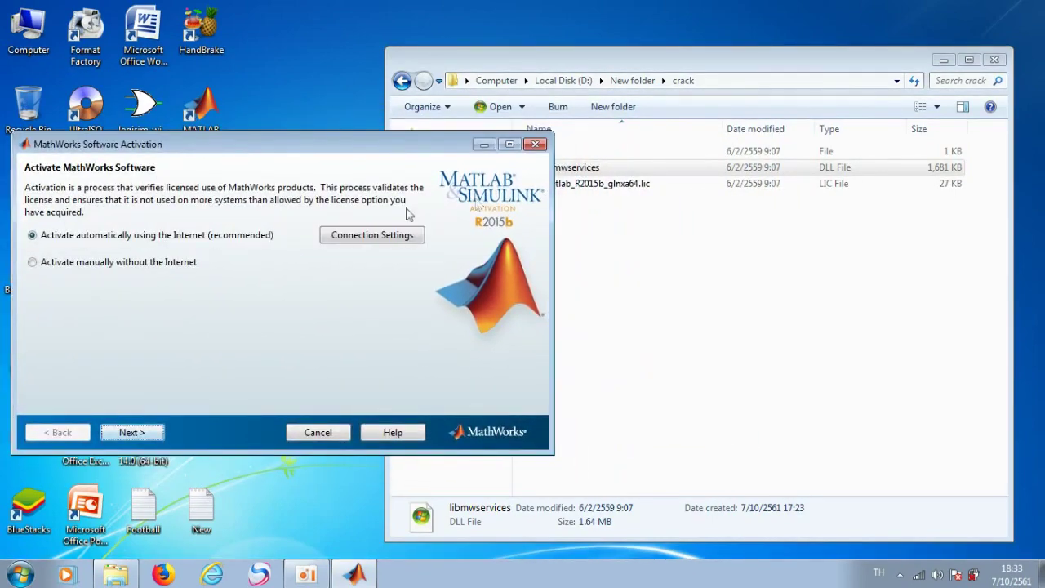
{"action": "left_click", "coordinate": [52, 262]}
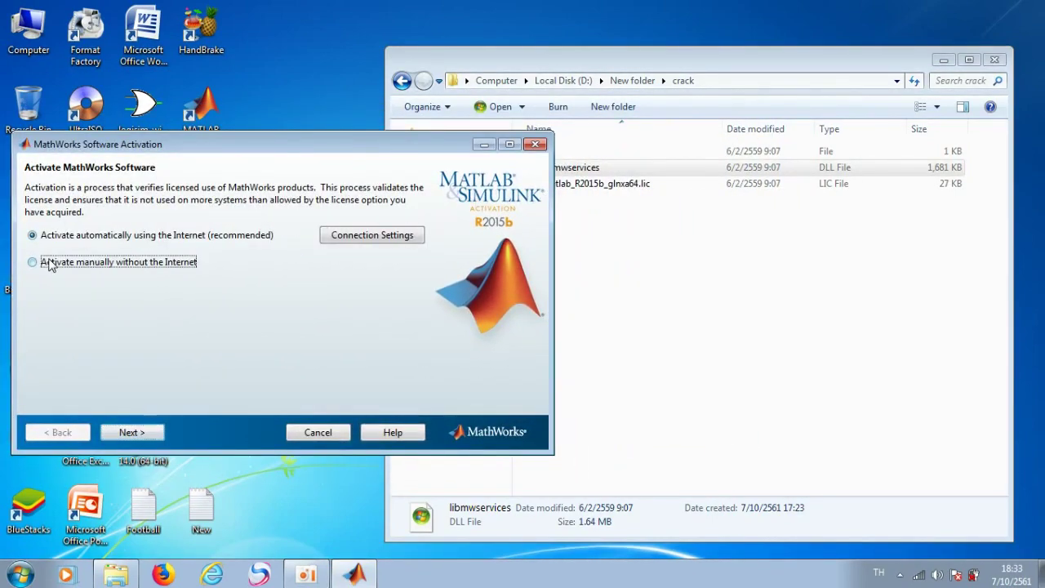
{"action": "left_click", "coordinate": [140, 432]}
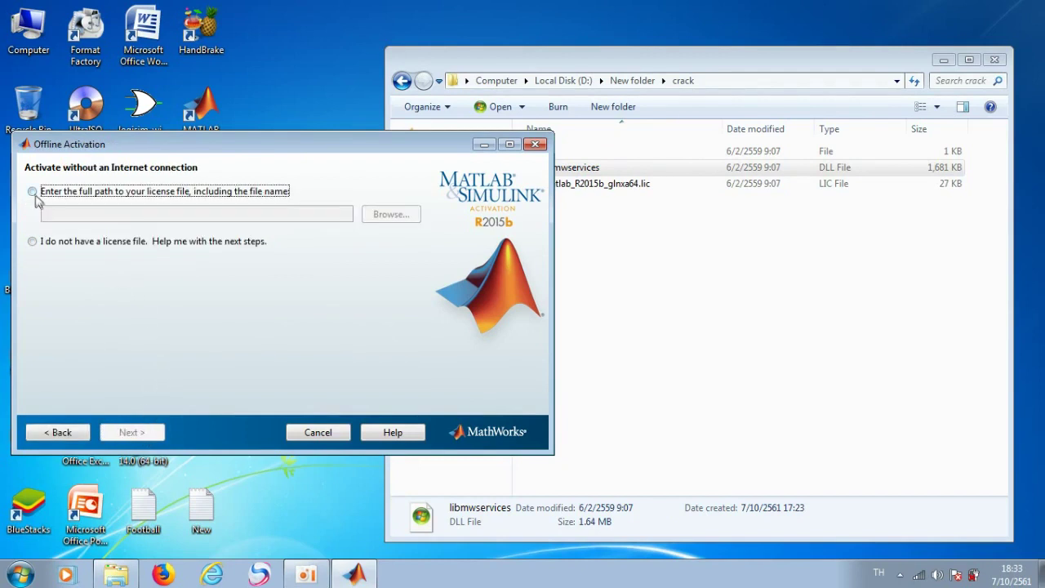
Choose activation by license file path and browse to the folder D:\New folder\crack
{"action": "left_click", "coordinate": [34, 191]}
{"action": "left_click", "coordinate": [378, 218]}
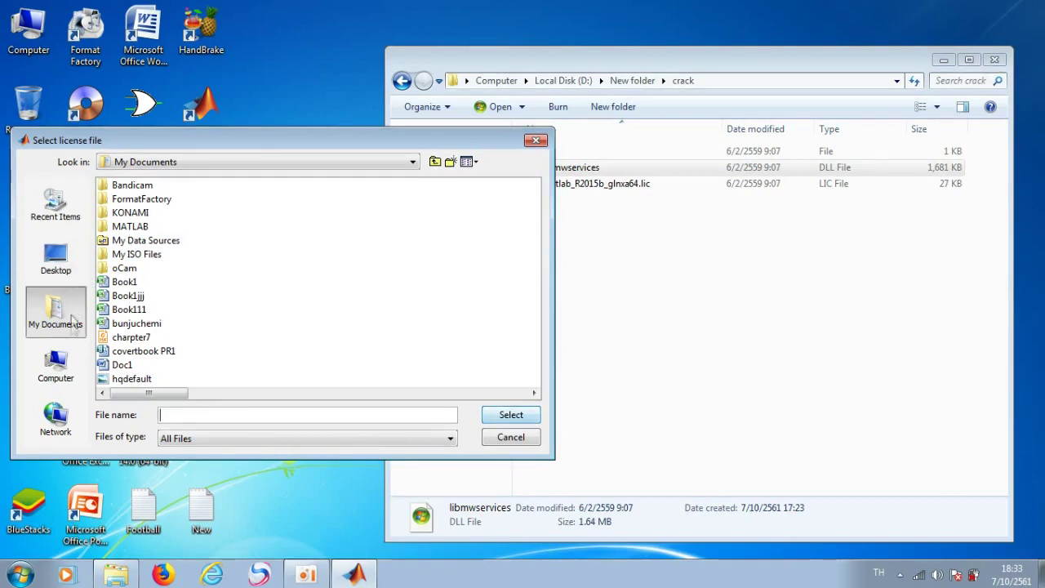
{"action": "left_click", "coordinate": [57, 365]}
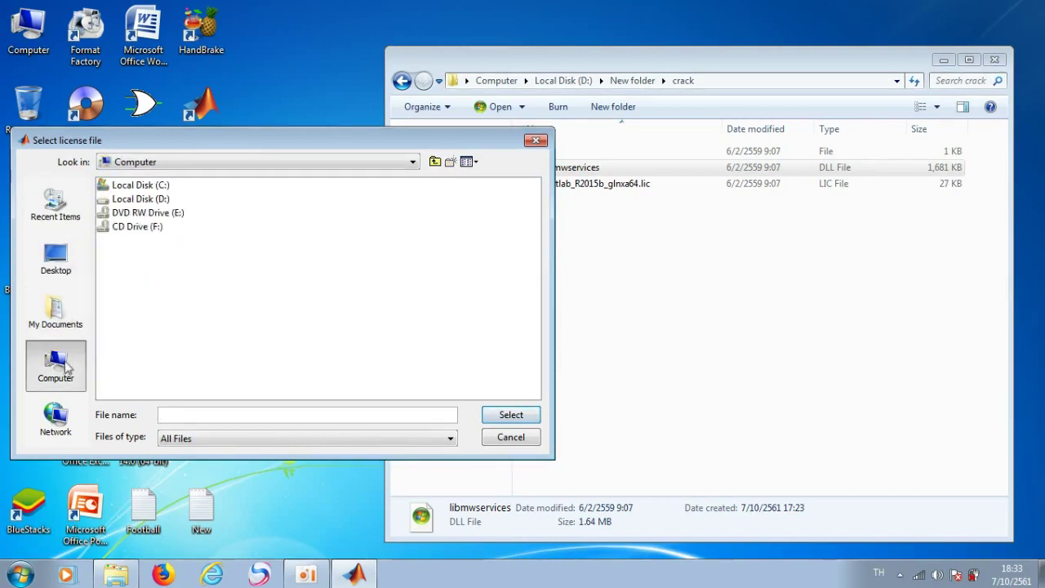
{"action": "left_click", "coordinate": [160, 202]}
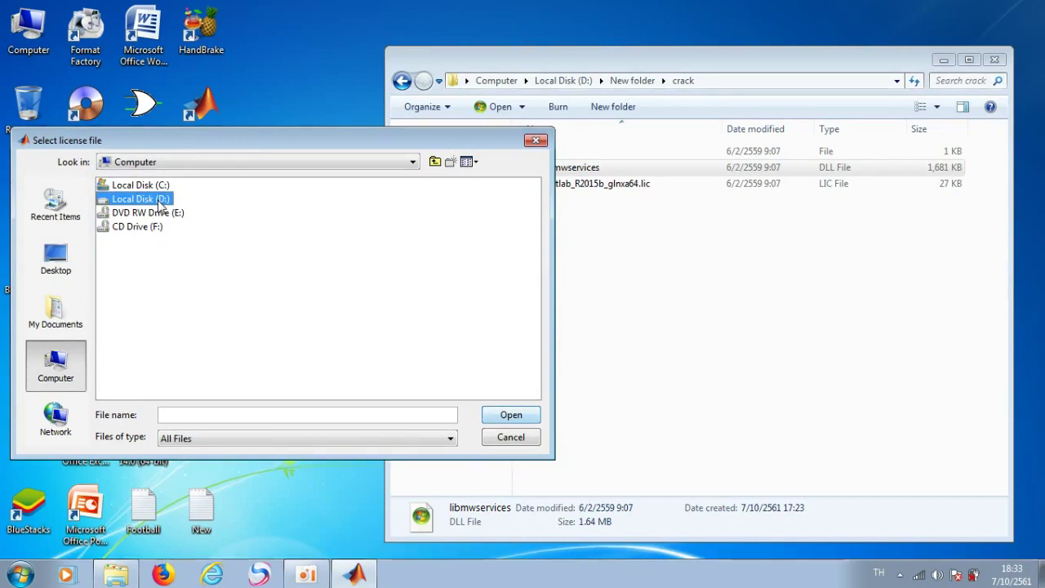
{"action": "double_click", "coordinate": [160, 202]}
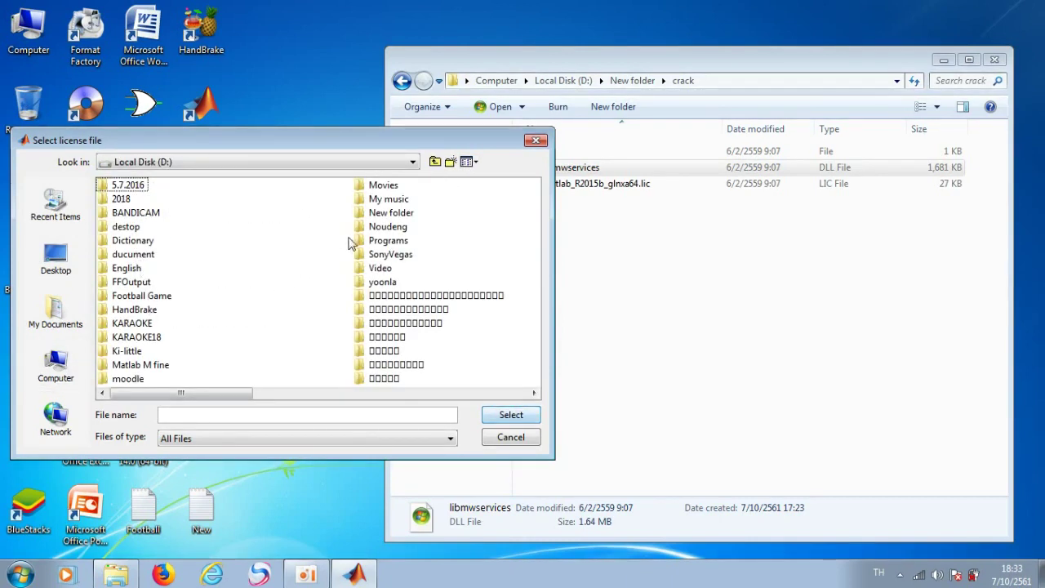
{"action": "left_click", "coordinate": [375, 217]}
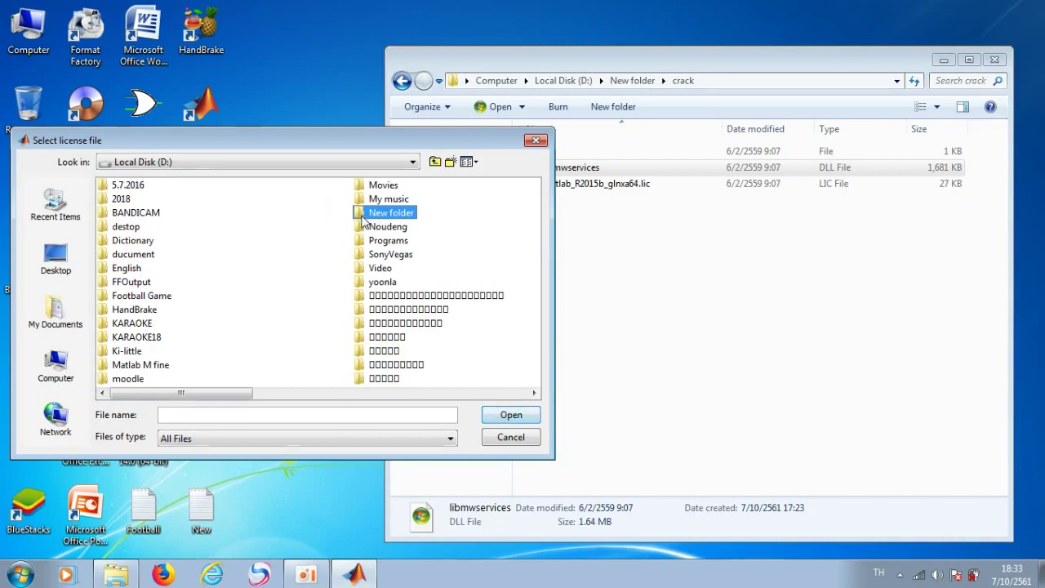
{"action": "double_click", "coordinate": [367, 217]}
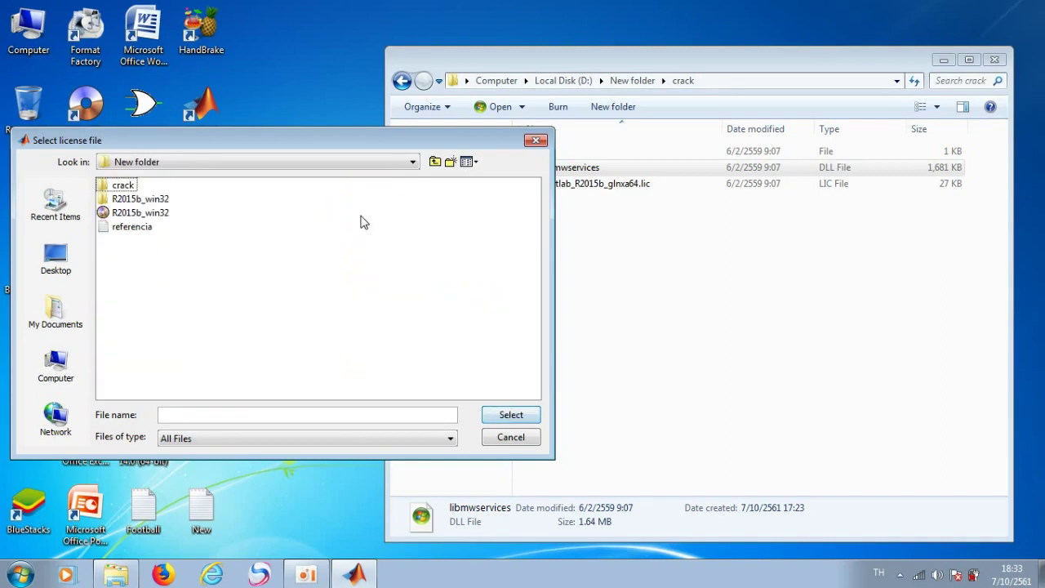
{"action": "double_click", "coordinate": [124, 186]}
Select Matlab_R2015b_glnxa64.lic as the license file and complete the offline activation
{"action": "left_click", "coordinate": [137, 215]}
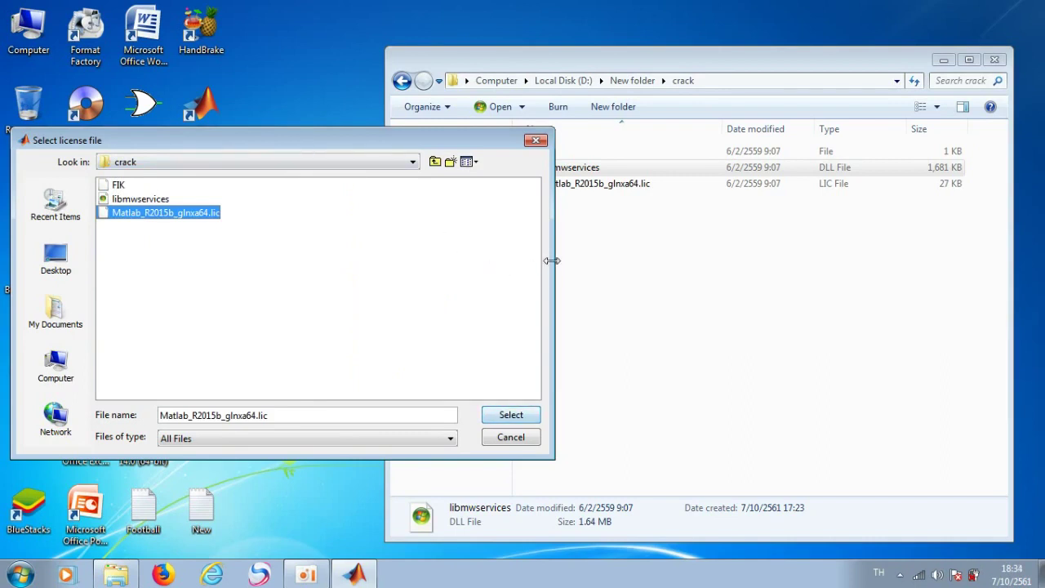
{"action": "left_click_drag", "start_coordinate": [548, 269], "coordinate": [453, 262]}
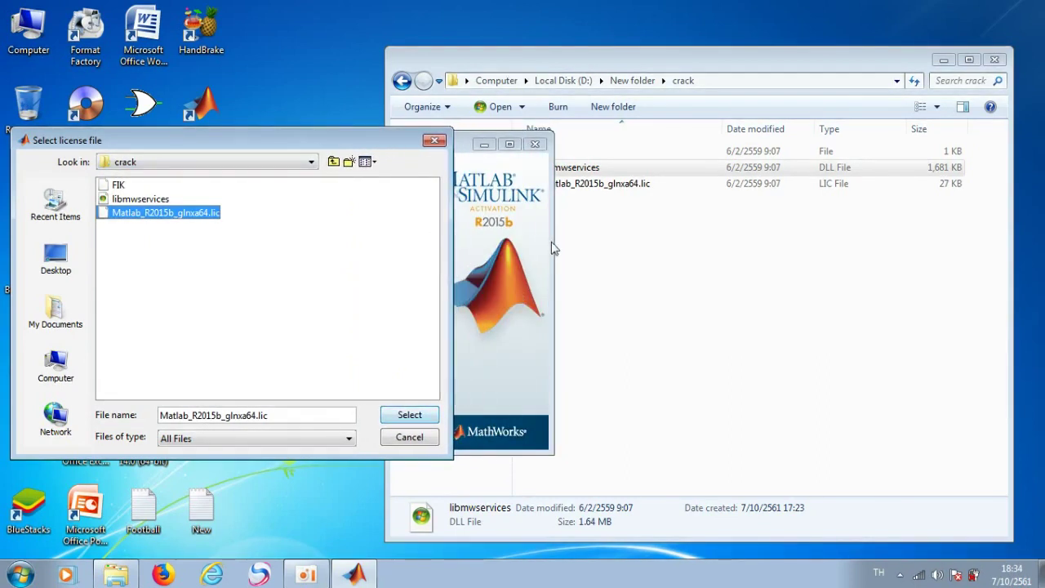
{"action": "left_click_drag", "start_coordinate": [654, 52], "coordinate": [746, 55]}
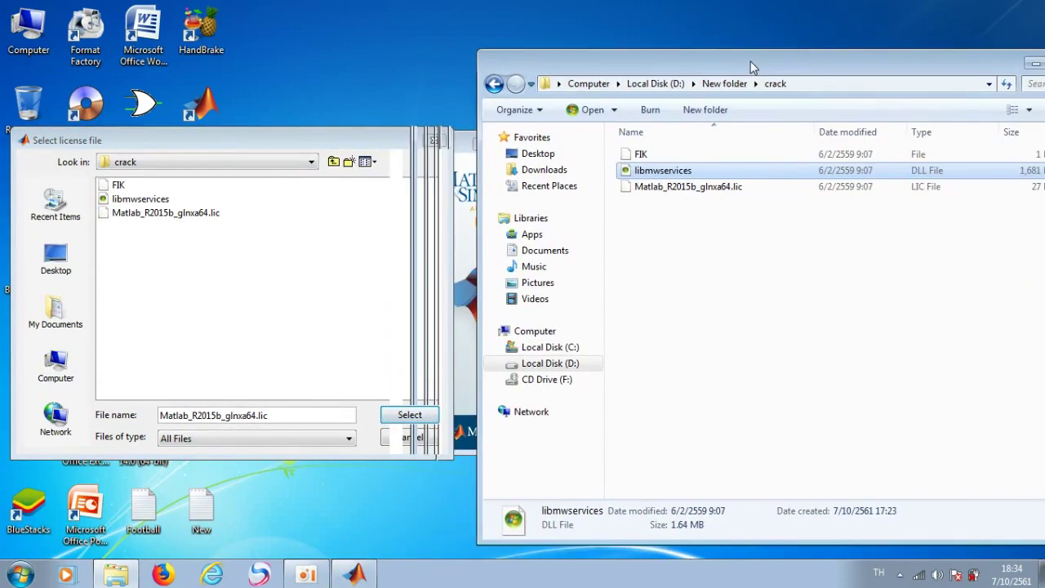
{"action": "left_click", "coordinate": [728, 187]}
{"action": "left_click", "coordinate": [173, 219]}
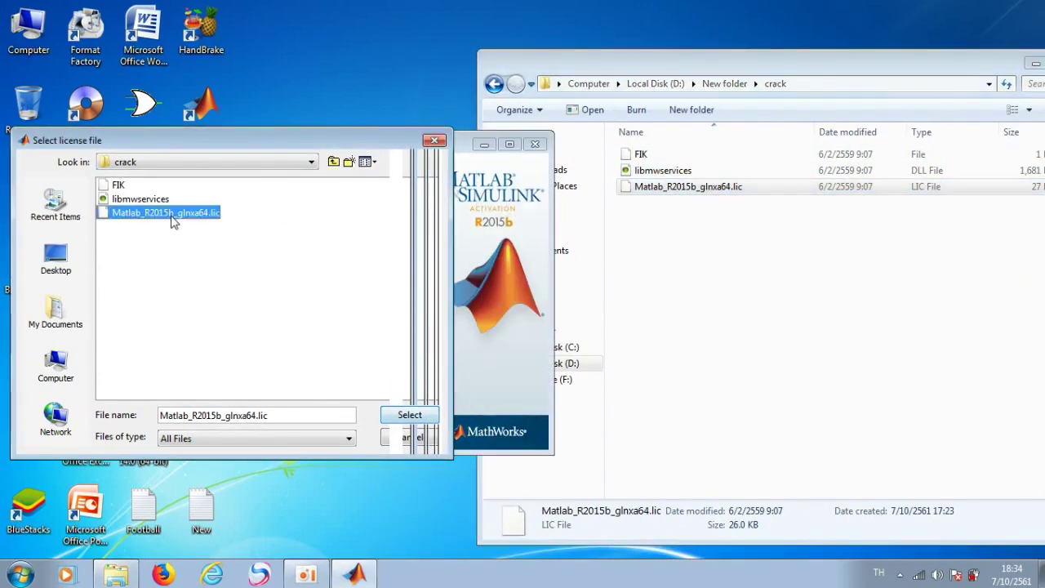
{"action": "left_click", "coordinate": [190, 216]}
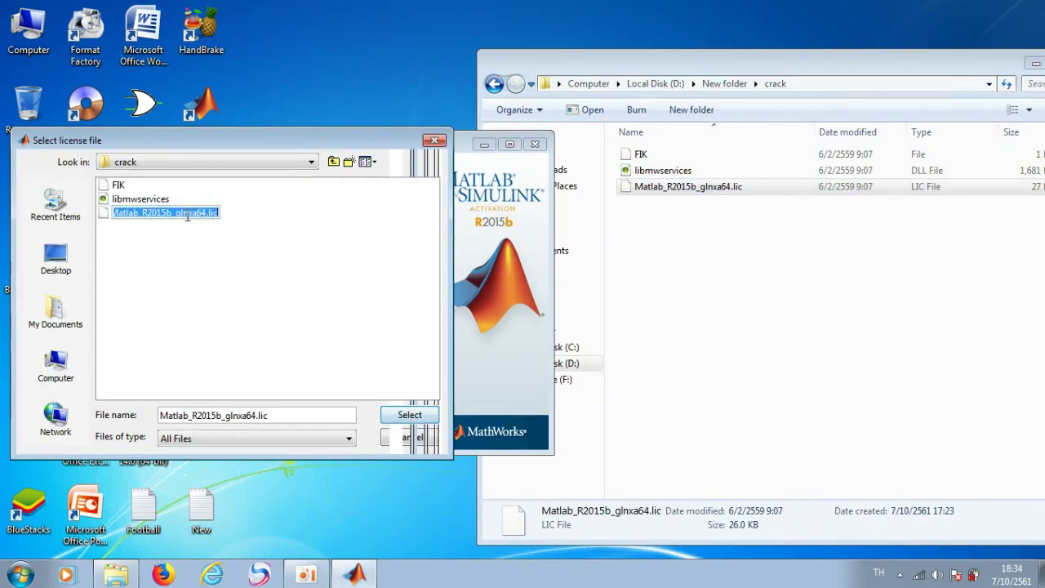
{"action": "left_click", "coordinate": [400, 416]}
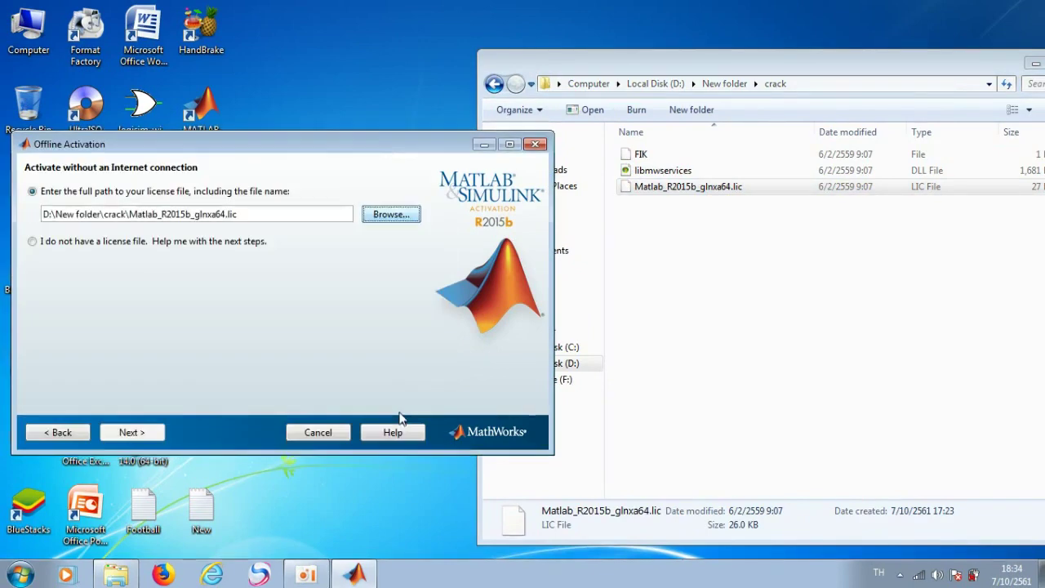
{"action": "left_click", "coordinate": [128, 432]}
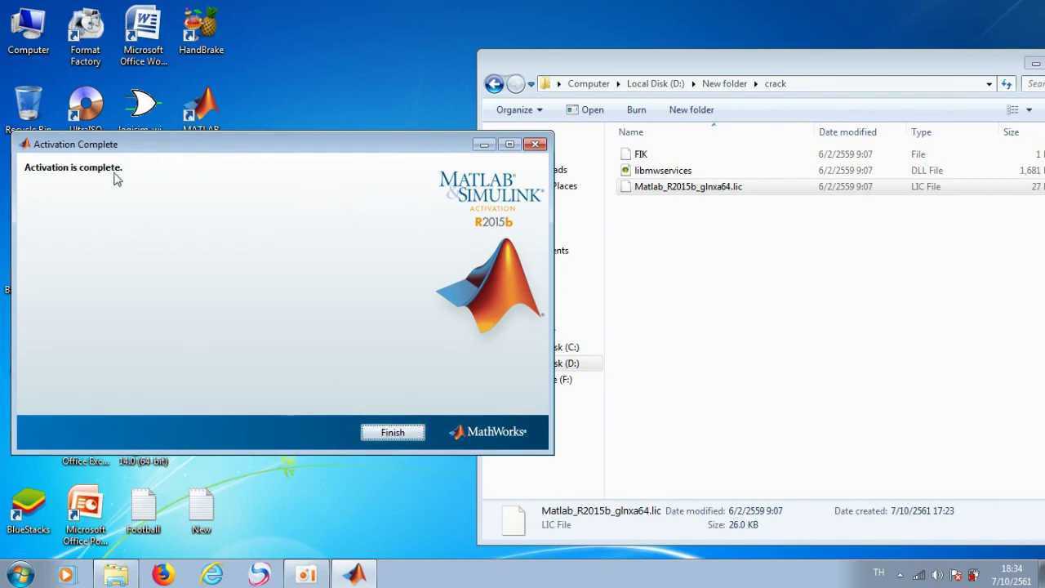
{"action": "left_click", "coordinate": [379, 435]}
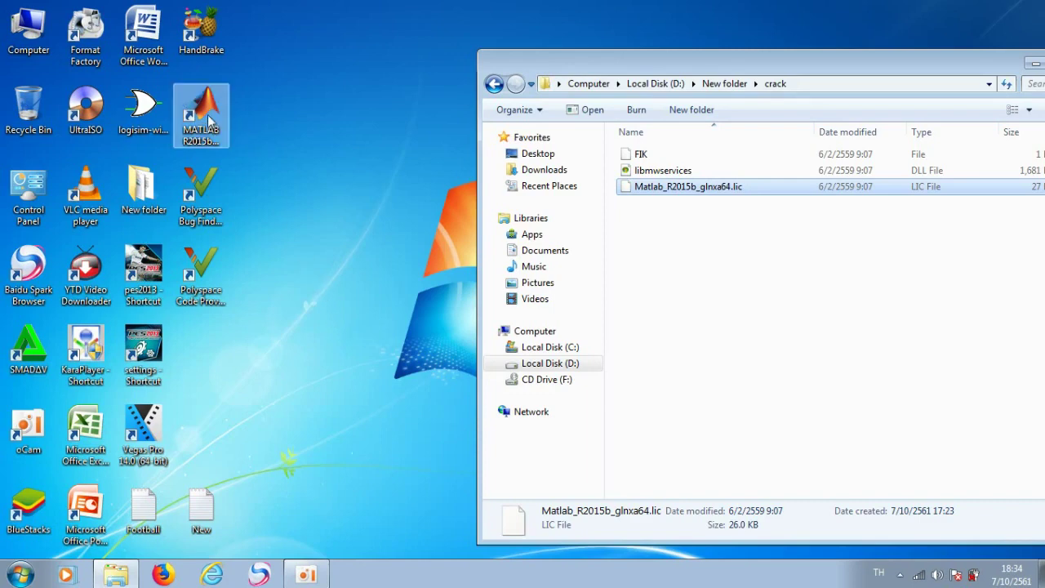
Close the crack folder window and run MATLAB R2015b (32-bit) as administrator from its desktop shortcut
{"action": "left_click_drag", "start_coordinate": [981, 66], "coordinate": [822, 47]}
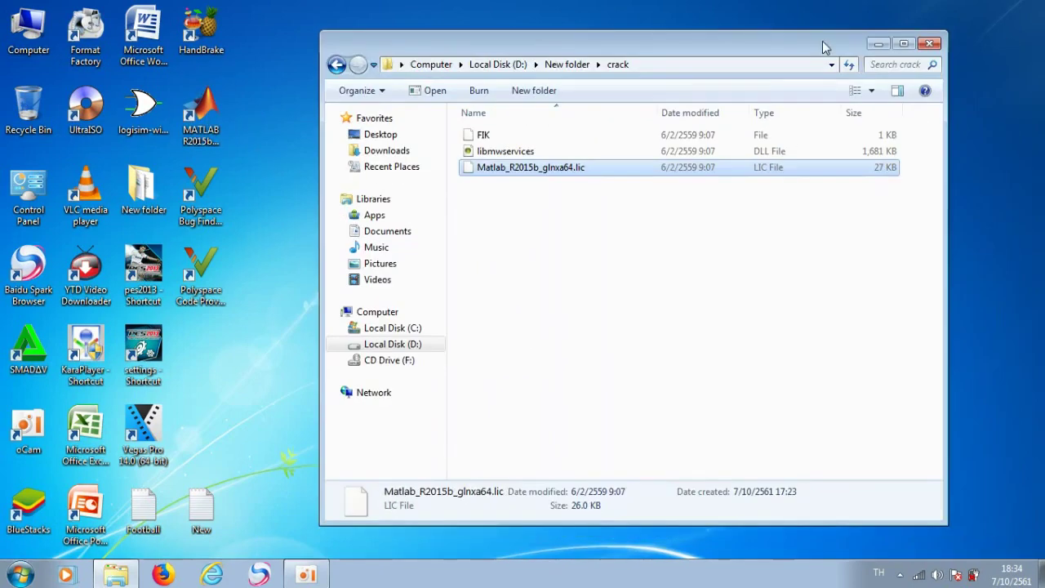
{"action": "left_click", "coordinate": [929, 43]}
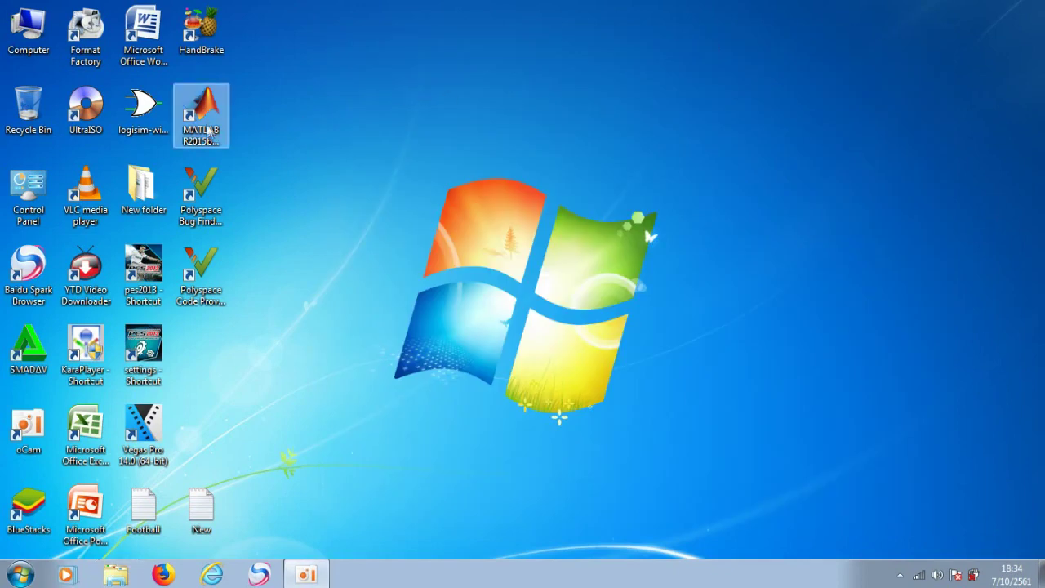
{"action": "right_click", "coordinate": [208, 115]}
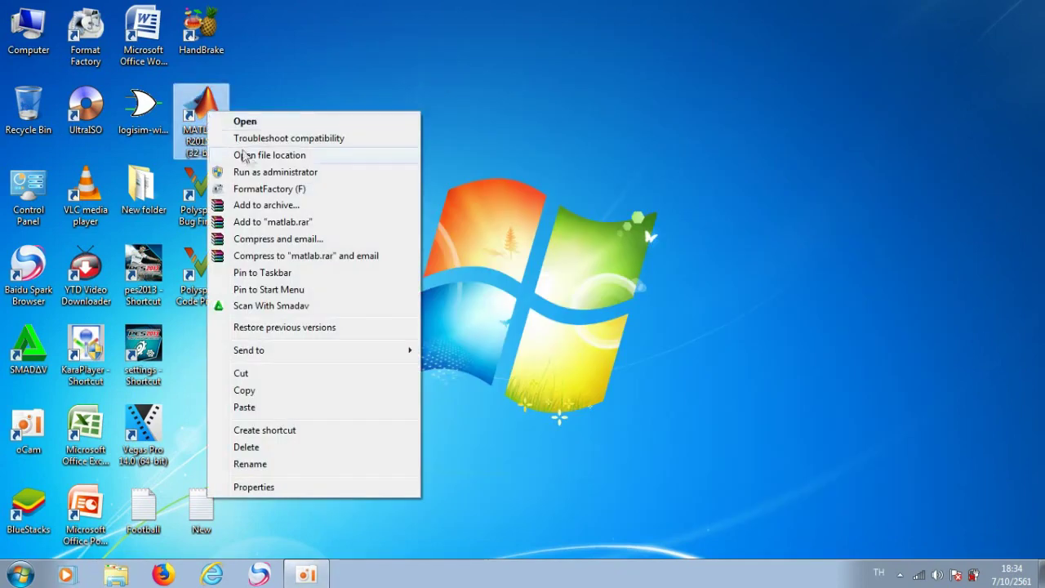
{"action": "left_click", "coordinate": [256, 174]}
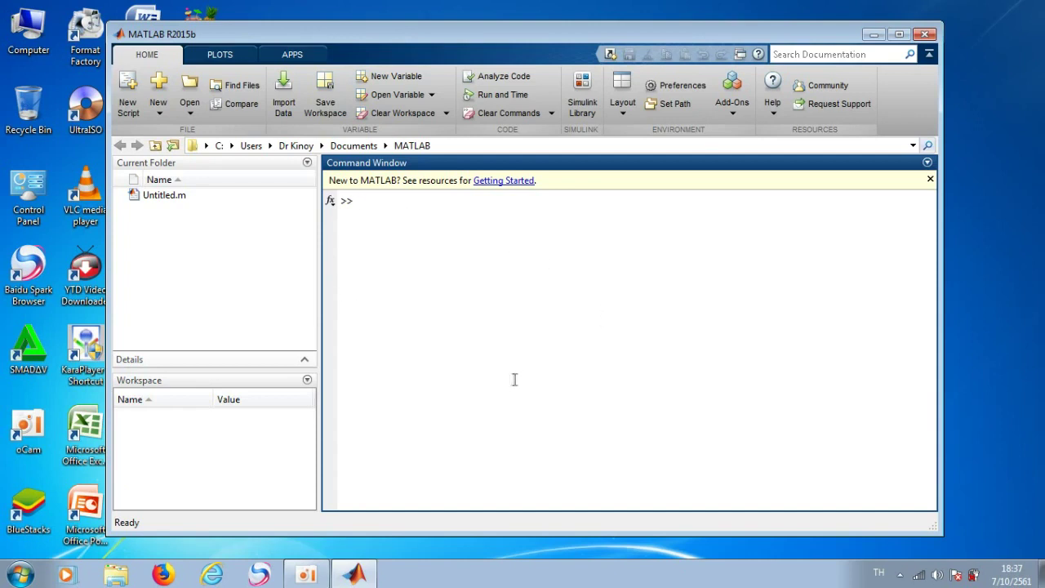
Reposition the MATLAB window on the desktop, switch the input language to English and enter exit in the Command Window
{"action": "left_click_drag", "start_coordinate": [441, 36], "coordinate": [568, 21]}
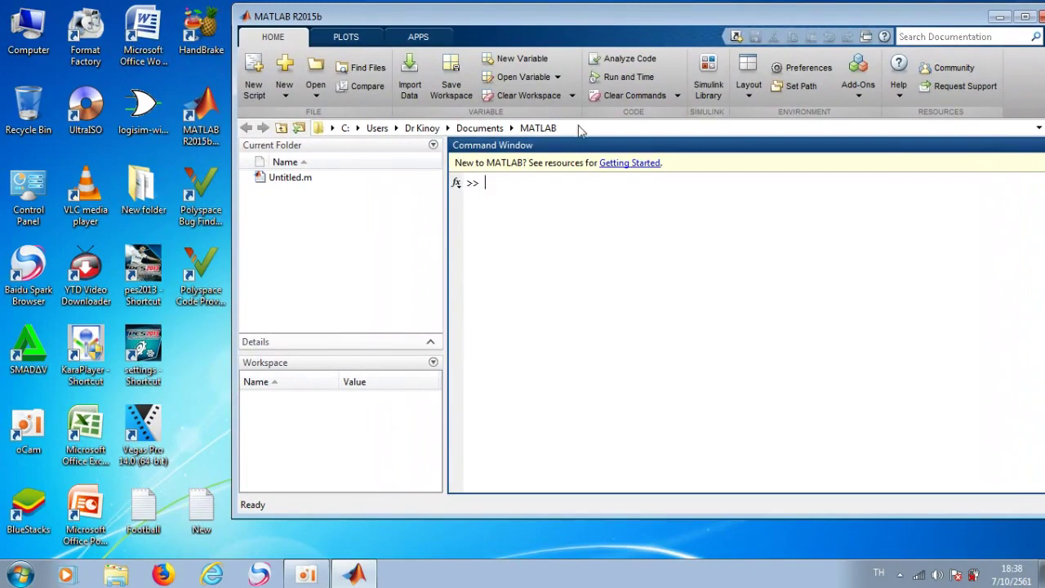
{"action": "left_click_drag", "start_coordinate": [640, 20], "coordinate": [599, 19]}
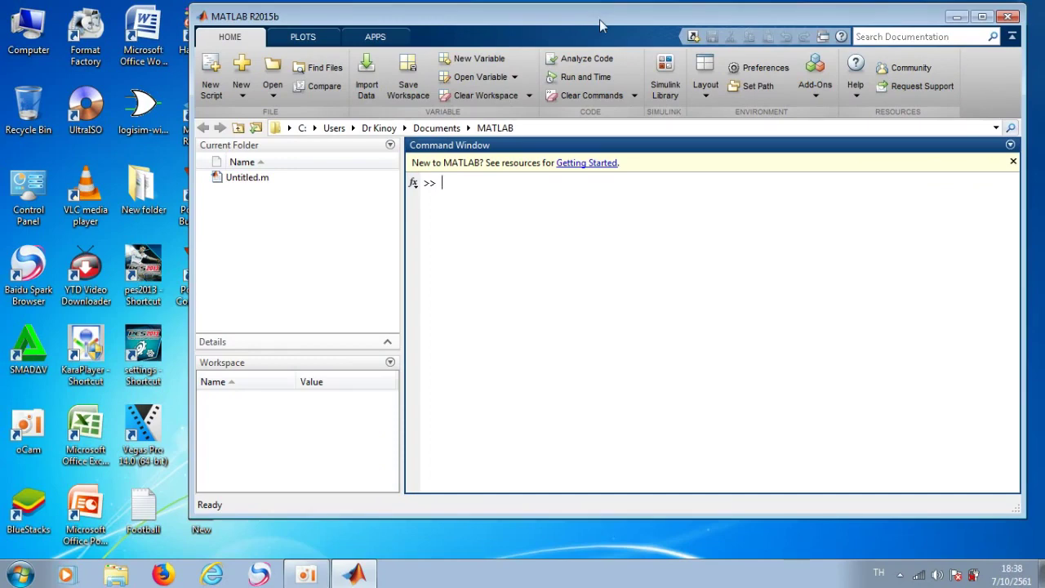
{"action": "key", "text": "alt+shift"}
{"action": "type", "text": "exit"}
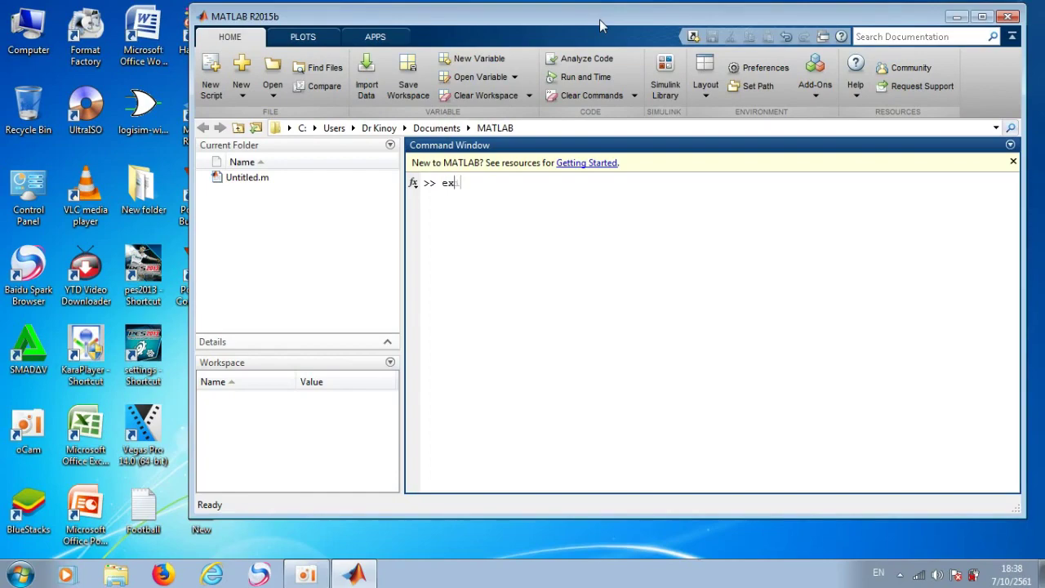